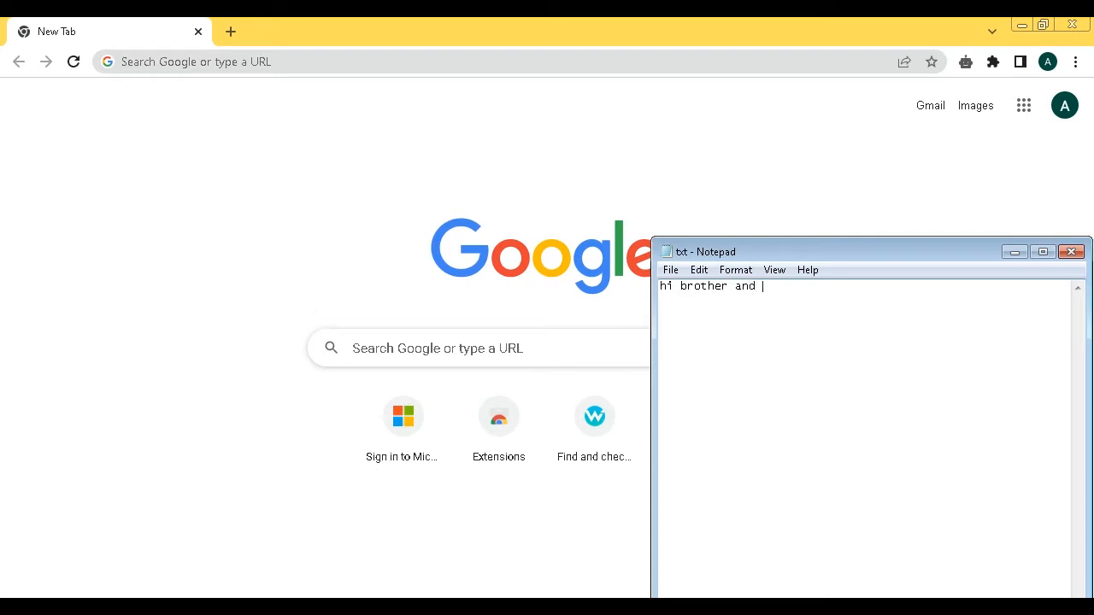
- Finish the greeting line 'brother and sister I hope you are doing Great'
{"action": "key", "text": "BackSpace"}
{"action": "key", "text": "BackSpace"}
{"action": "key", "text": "BackSpace"}
{"action": "key", "text": "BackSpace"}
{"action": "key", "text": "BackSpace"}
{"action": "type", "text": "ther and sister  "}
{"action": "type", "text": "I hope you"}
{"action": "type", "text": " are doing "}
{"action": "type", "text": "Great"}
{"action": "key", "text": "Return"}
{"action": "key", "text": "Return"}
- Add 'Again and Again thanks for your support' and the topic line 'How to creat Yourube channel'
{"action": "type", "text": "Again and Agaain"}
{"action": "key", "text": "BackSpace"}
{"action": "key", "text": "BackSpace"}
{"action": "key", "text": "BackSpace"}
{"action": "key", "text": "BackSpace"}
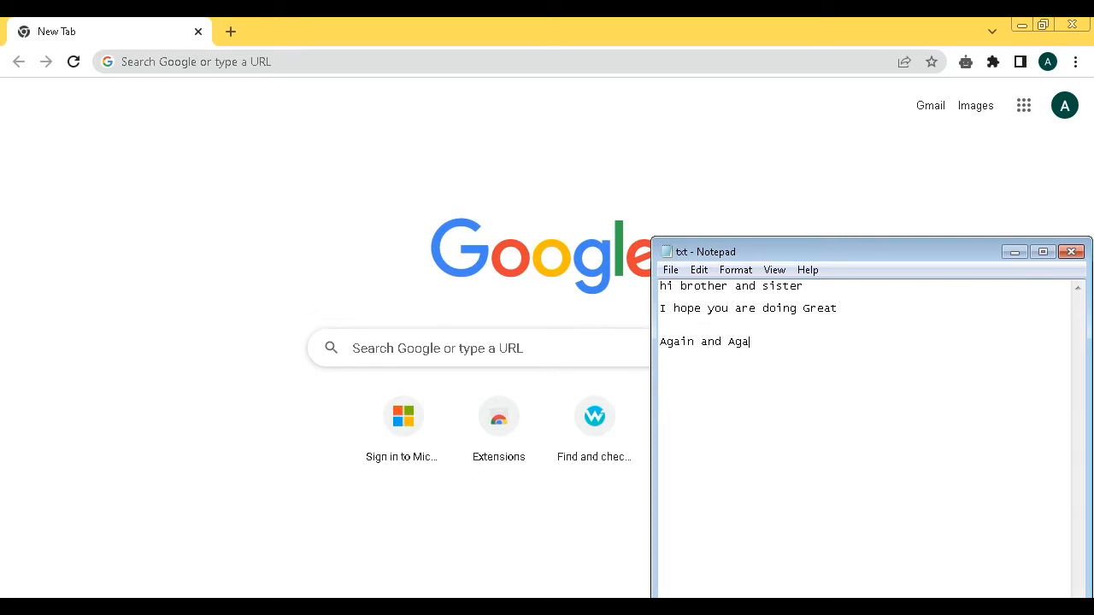
{"action": "type", "text": "in thank"}
{"action": "key", "text": "BackSpace"}
{"action": "type", "text": "ks "}
{"action": "type", "text": "or"}
{"action": "key", "text": "BackSpace"}
{"action": "key", "text": "BackSpace"}
{"action": "type", "text": "for "}
{"action": "type", "text": "your"}
{"action": "type", "text": " suppor"}
{"action": "type", "text": "today"}
{"action": "type", "text": " let's"}
{"action": "type", "text": " talk abou"}
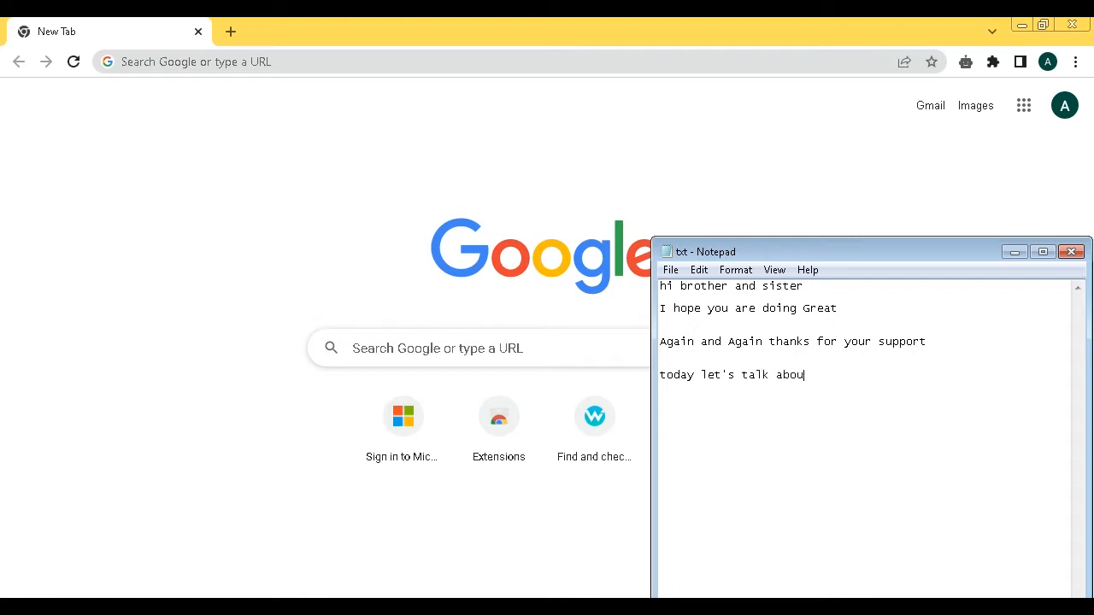
{"action": "type", "text": "t Yout"}
{"action": "type", "text": "ube crea"}
{"action": "type", "text": "tion"}
{"action": "type", "text": "How "}
{"action": "type", "text": "to creat"}
{"action": "type", "text": " You"}
{"action": "type", "text": "r"}
{"action": "type", "text": "ube"}
{"action": "type", "text": " channel"}
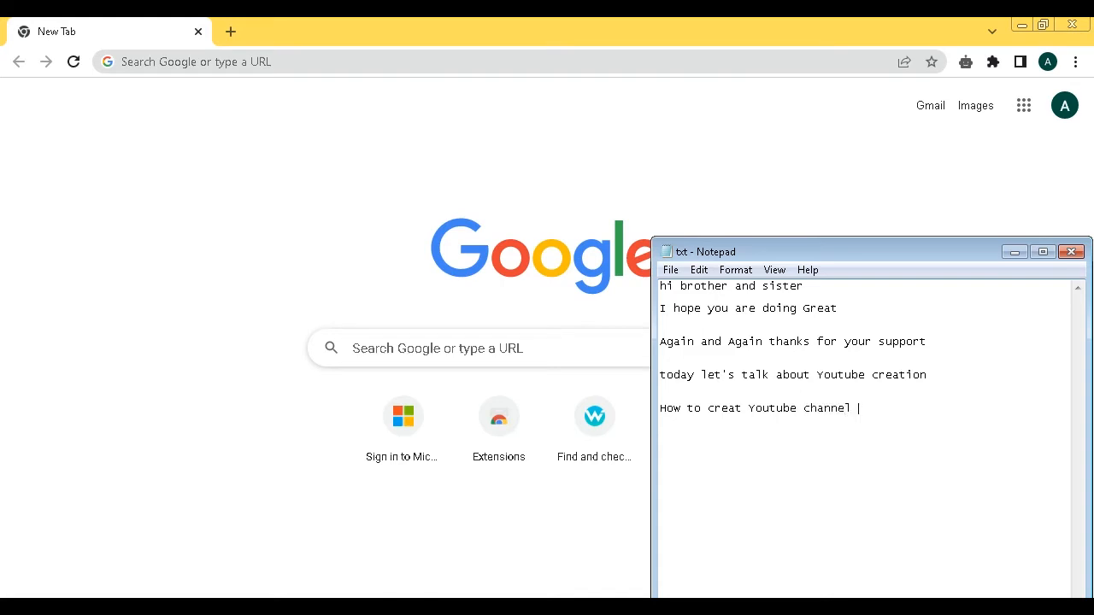
- Search Google for gmail from Chrome's address bar
{"action": "left_click", "coordinate": [439, 158]}
{"action": "left_click", "coordinate": [252, 60]}
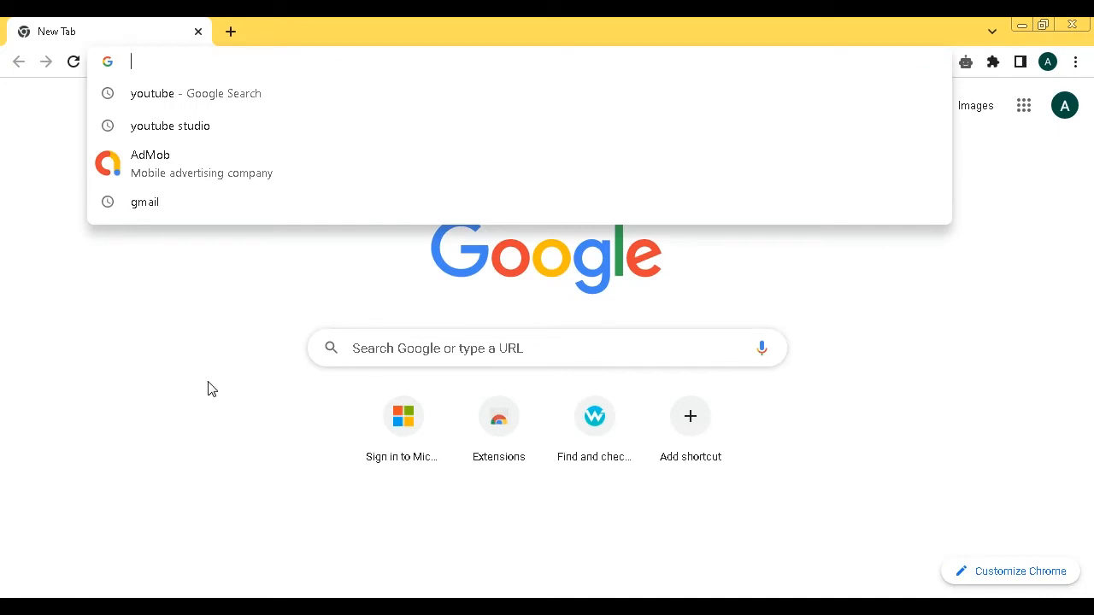
{"action": "type", "text": "gm"}
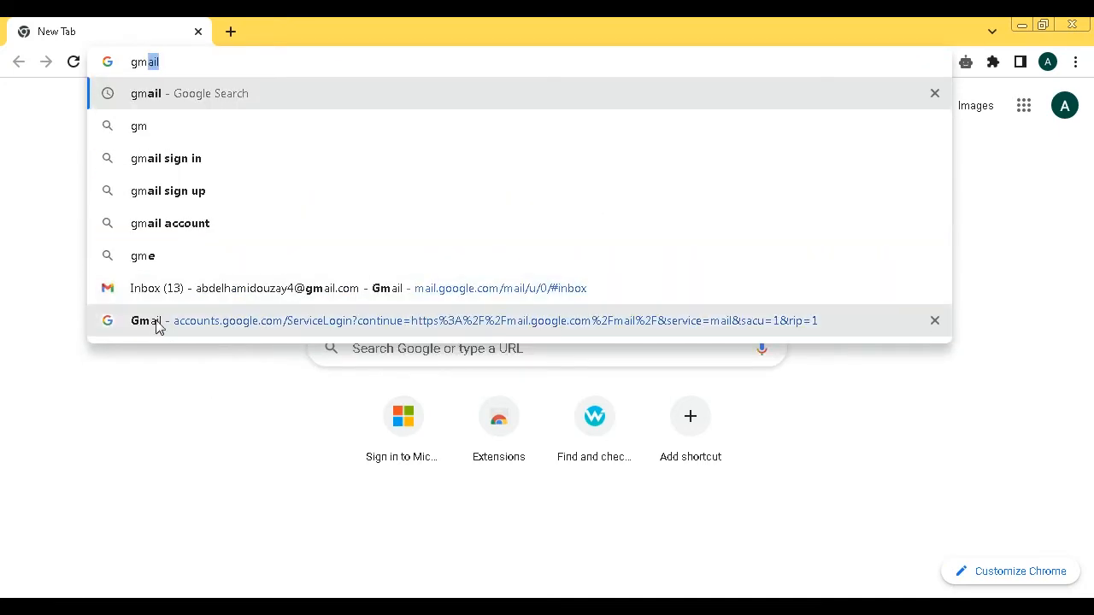
{"action": "left_click", "coordinate": [171, 103]}
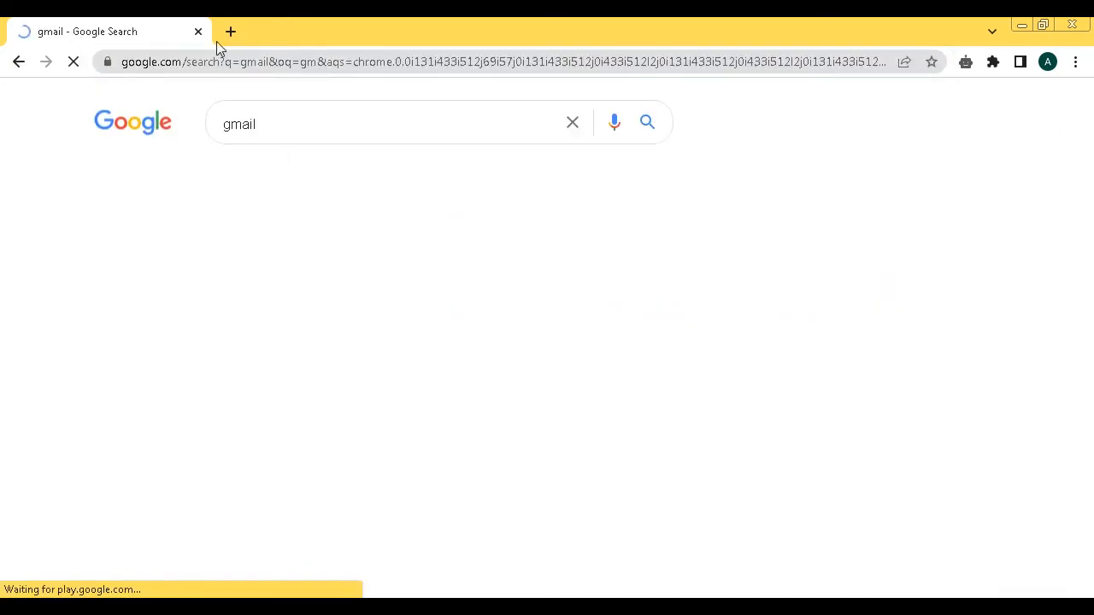
- Search Google for youtube in a fresh tab and open youtube.com
{"action": "left_click", "coordinate": [224, 31]}
{"action": "left_click", "coordinate": [197, 31]}
{"action": "left_click", "coordinate": [206, 62]}
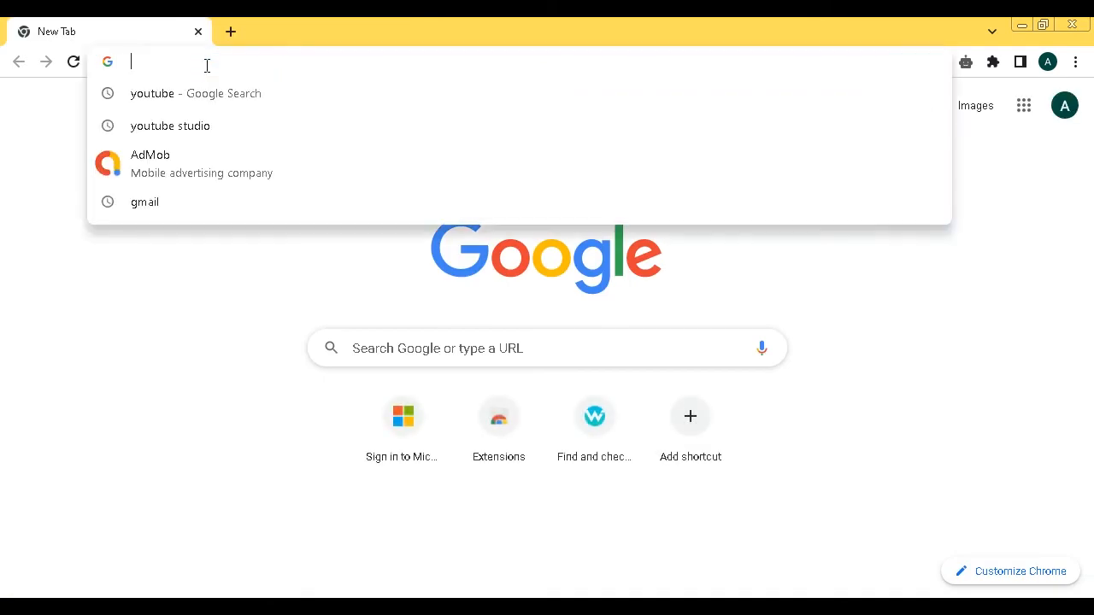
{"action": "type", "text": "you"}
{"action": "left_click", "coordinate": [183, 103]}
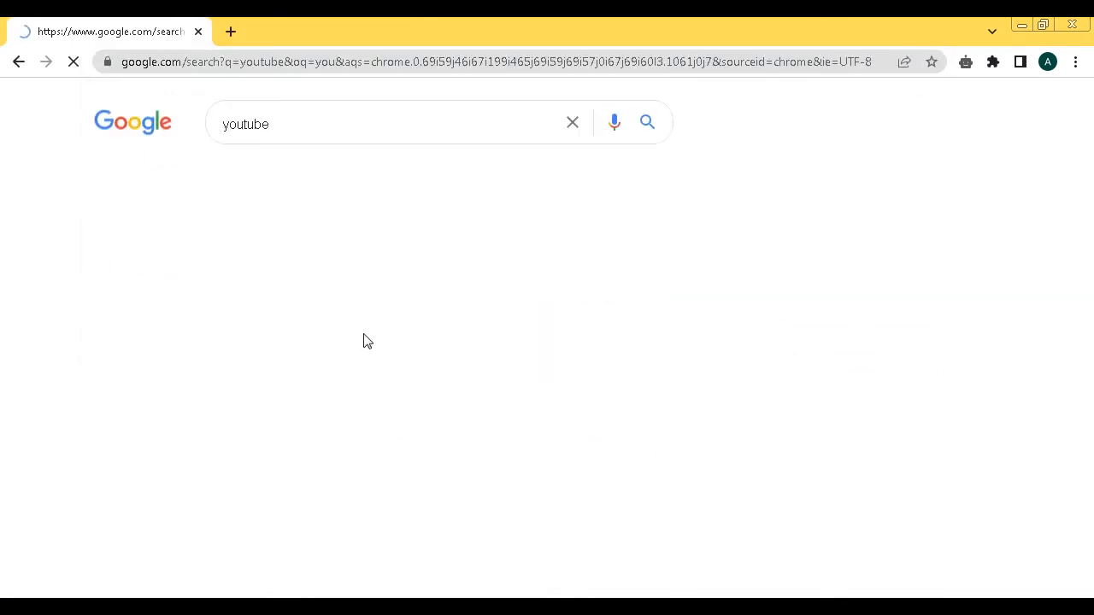
{"action": "left_click", "coordinate": [113, 271]}
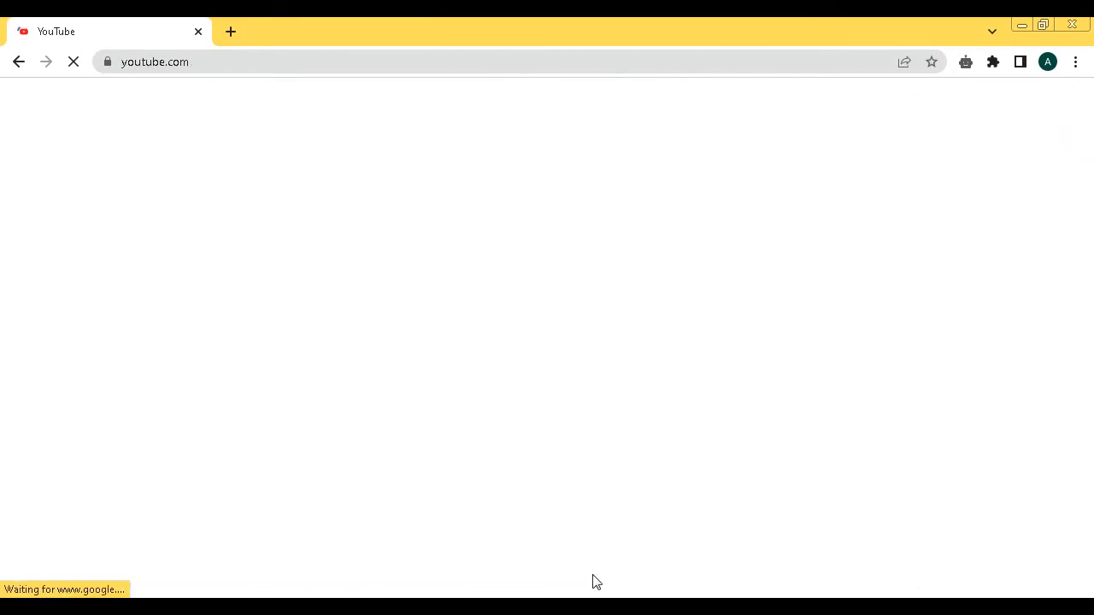
{"action": "key", "text": "alt+Tab"}
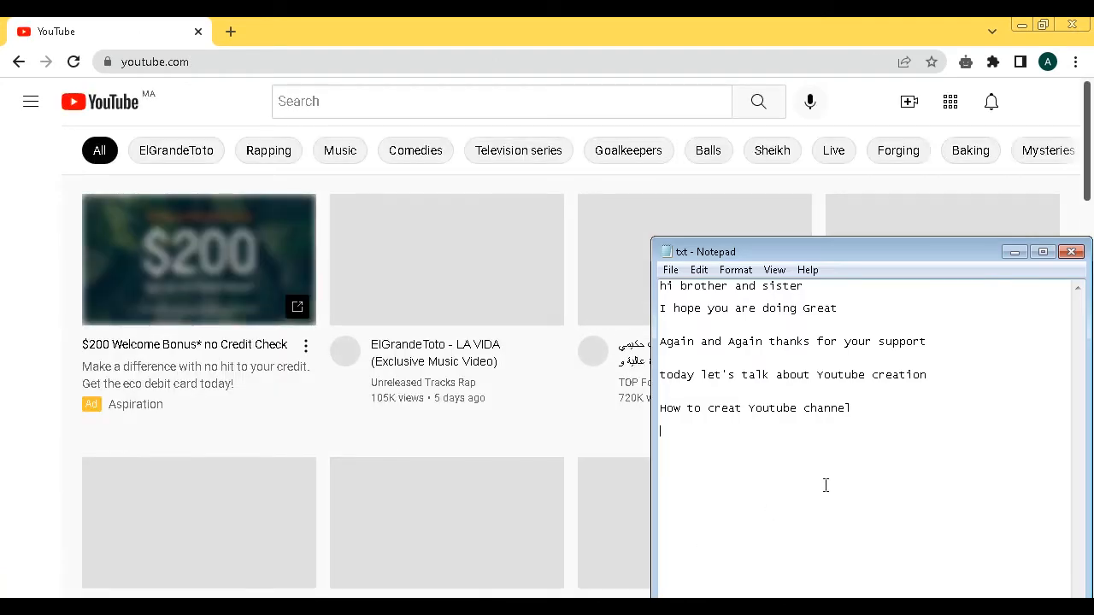
- Add the notes 'Access youtube', 'Login your gmail account' and 'if you dont have just Go and creat one after you login follow me'
{"action": "type", "text": "Ac"}
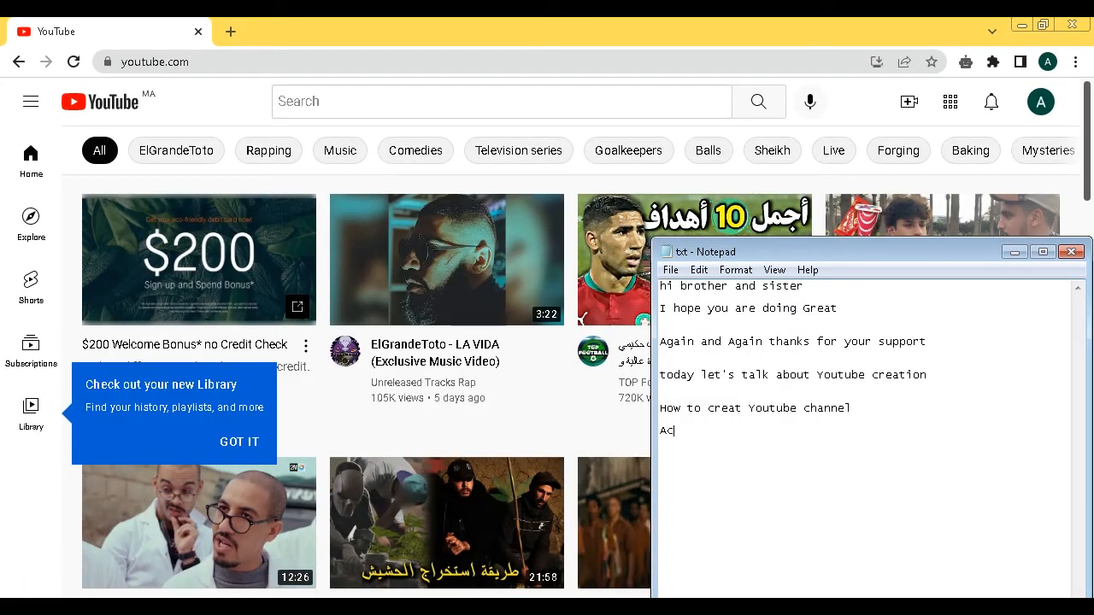
{"action": "type", "text": "cess "}
{"action": "type", "text": "y"}
{"action": "type", "text": "outub"}
{"action": "type", "text": "r "}
{"action": "type", "text": "e"}
{"action": "key", "text": "Return"}
{"action": "type", "text": "Login your gmail a"}
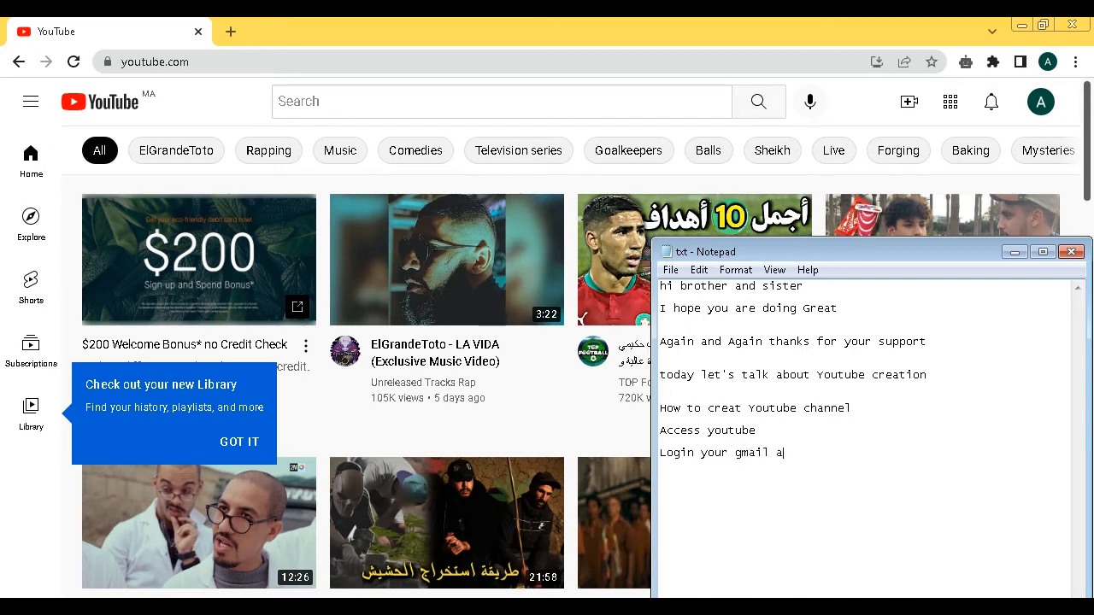
{"action": "type", "text": "count"}
{"action": "key", "text": "BackSpace"}
{"action": "key", "text": "BackSpace"}
{"action": "key", "text": "BackSpace"}
{"action": "key", "text": "BackSpace"}
{"action": "key", "text": "BackSpace"}
{"action": "type", "text": "count"}
{"action": "key", "text": "Return"}
{"action": "type", "text": "if you dont have just Go and crea"}
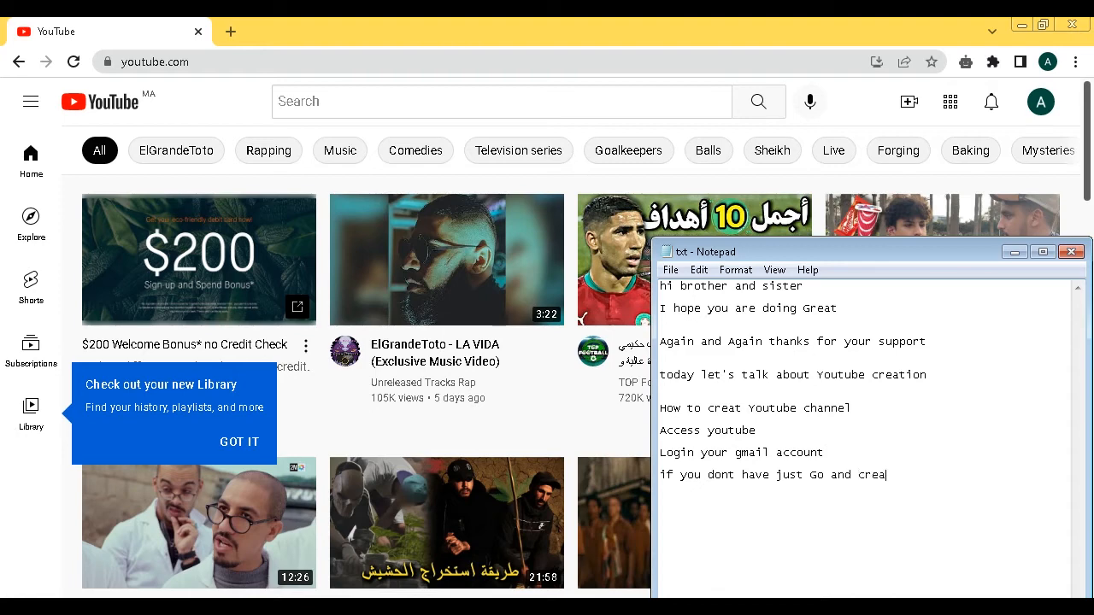
{"action": "type", "text": "t one "}
{"action": "type", "text": "after "}
{"action": "type", "text": "you log"}
{"action": "type", "text": "in "}
{"action": "type", "text": "follow"}
{"action": "type", "text": " me"}
{"action": "key", "text": "Return"}
- Start creating a YouTube channel from the account menu and clear the prefilled name
{"action": "left_click", "coordinate": [1050, 115]}
{"action": "left_click", "coordinate": [1039, 110]}
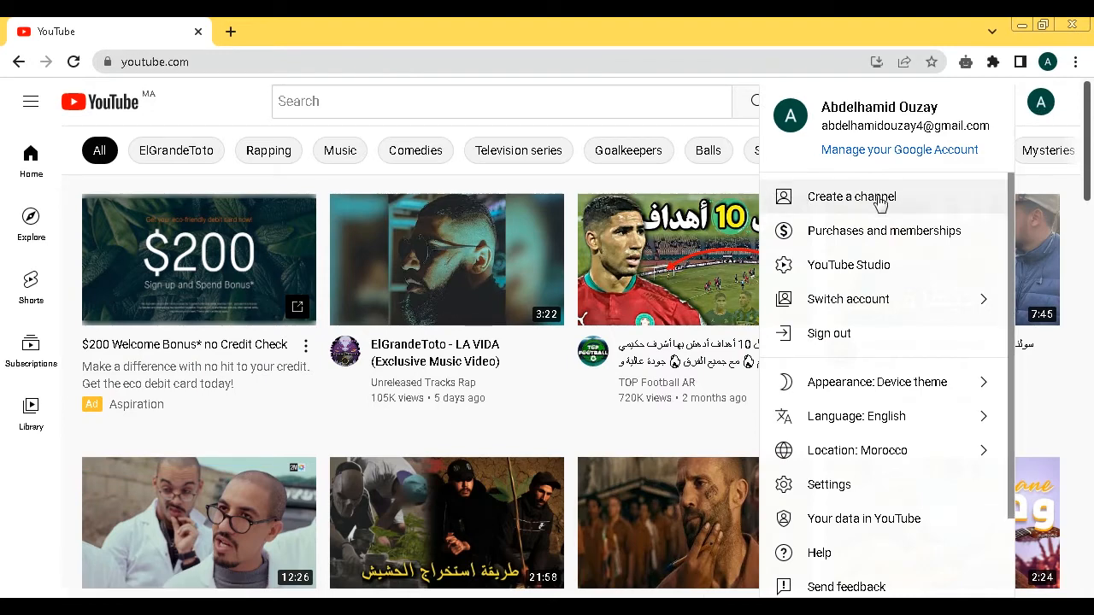
{"action": "left_click", "coordinate": [829, 205]}
{"action": "left_click", "coordinate": [529, 406]}
{"action": "key", "text": "ctrl+a"}
{"action": "key", "text": "BackSpace"}
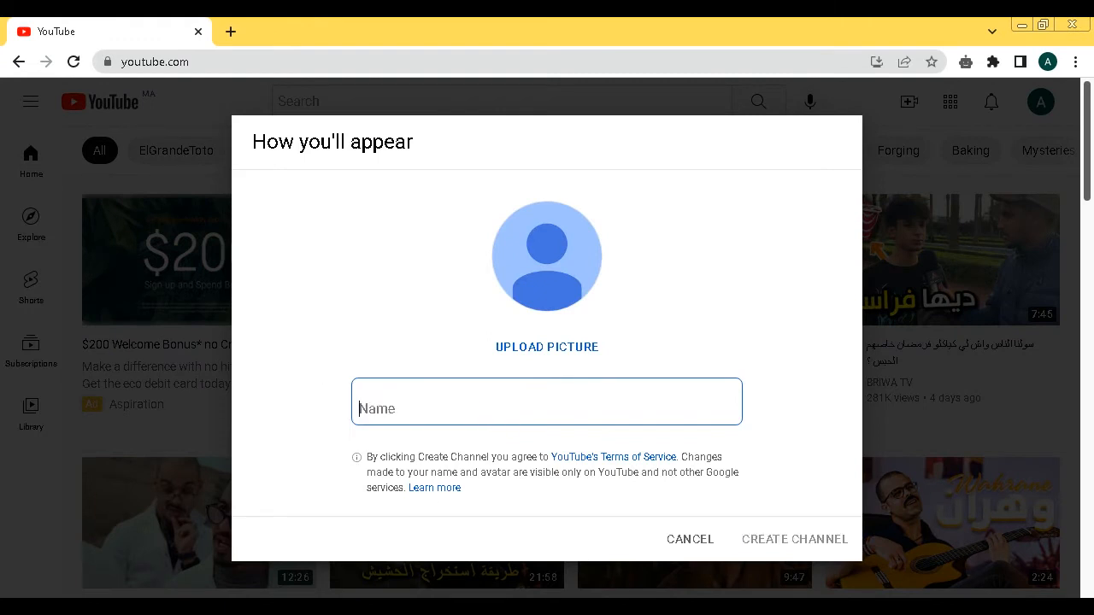
- Add the note 'Give it a name You can change it later don't worry' in Notepad
{"action": "left_click", "coordinate": [681, 606]}
{"action": "type", "text": "Gie"}
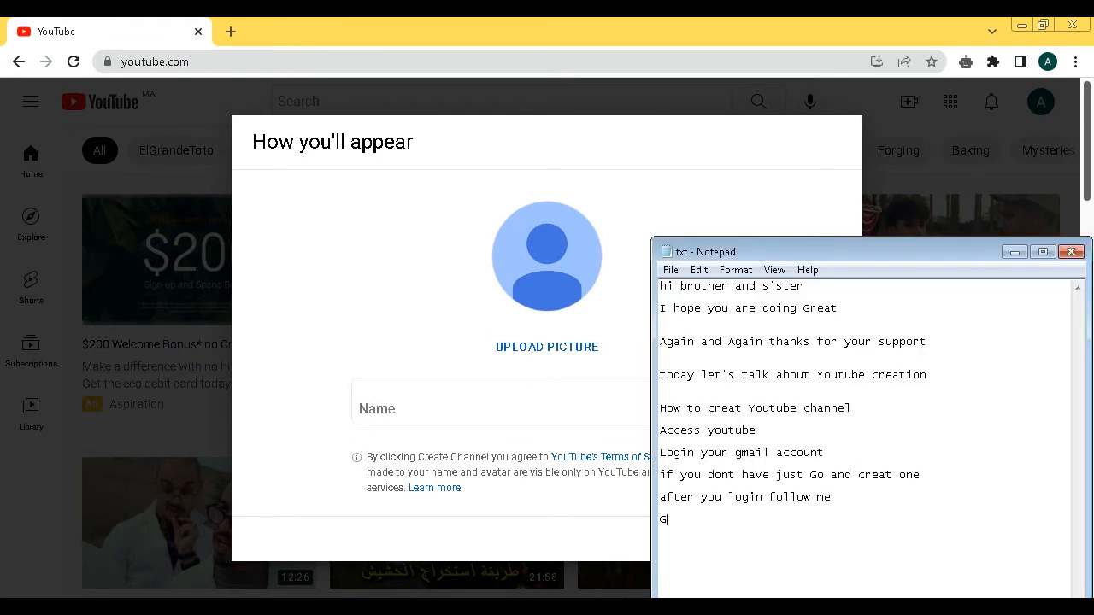
{"action": "key", "text": "BackSpace"}
{"action": "key", "text": "BackSpace"}
{"action": "type", "text": "ve it a nme"}
{"action": "key", "text": "BackSpace"}
{"action": "key", "text": "BackSpace"}
{"action": "type", "text": "ame"}
{"action": "type", "text": "You can "}
{"action": "type", "text": "chnage"}
{"action": "key", "text": "BackSpace"}
{"action": "key", "text": "BackSpace"}
{"action": "key", "text": "BackSpace"}
{"action": "type", "text": "a"}
{"action": "key", "text": "BackSpace"}
{"action": "key", "text": "BackSpace"}
{"action": "type", "text": "ange it later "}
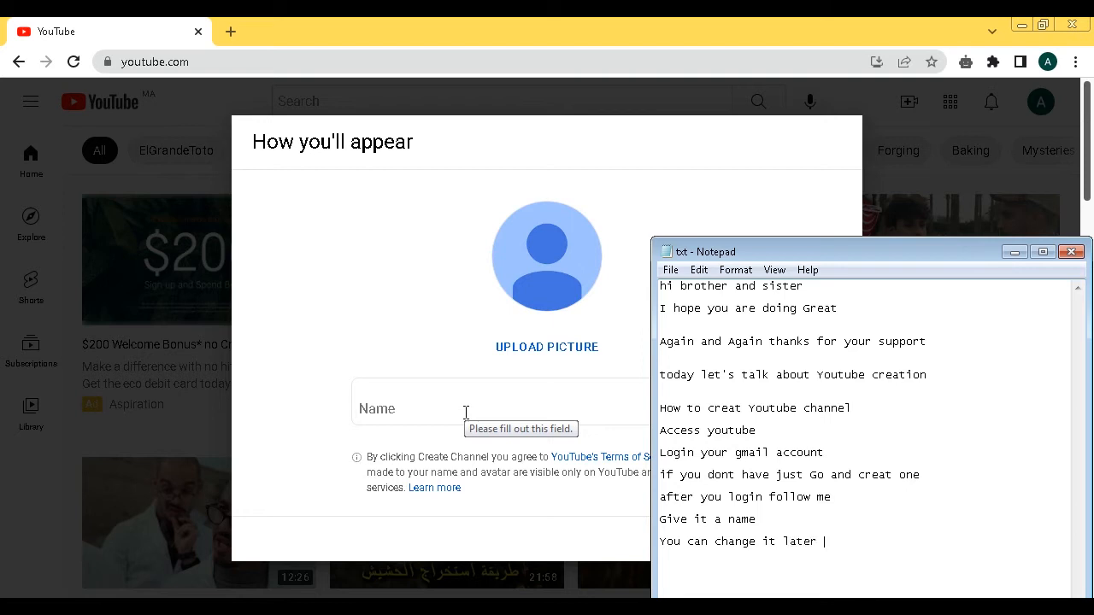
{"action": "type", "text": "dojt"}
{"action": "key", "text": "BackSpace"}
{"action": "type", "text": "n't worry"}
{"action": "left_click", "coordinate": [411, 404]}
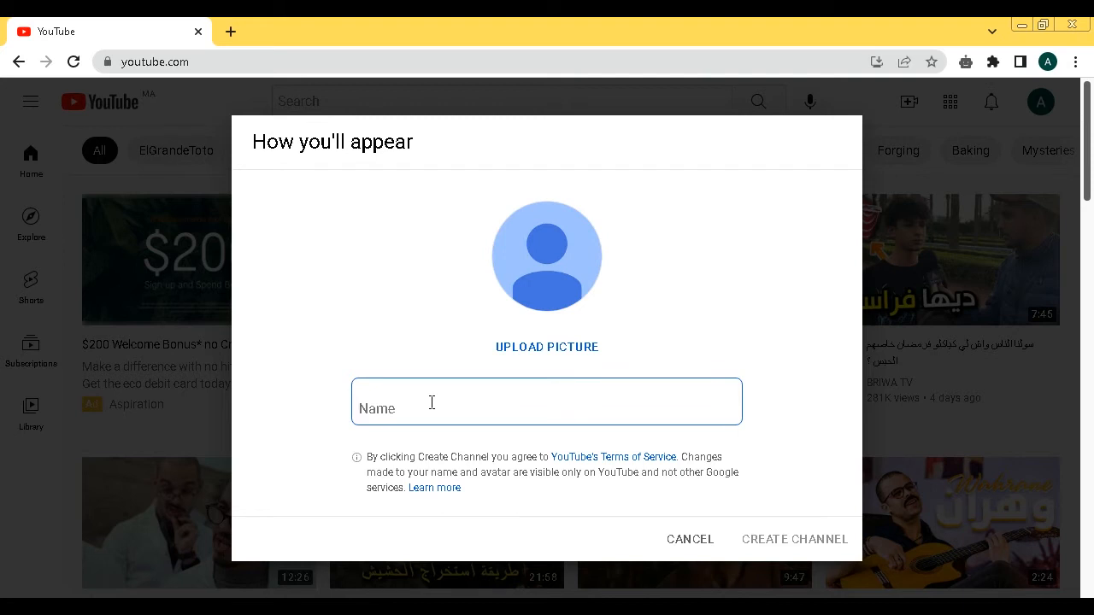
- Name the new channel 'testtute' and create it
{"action": "type", "text": "te"}
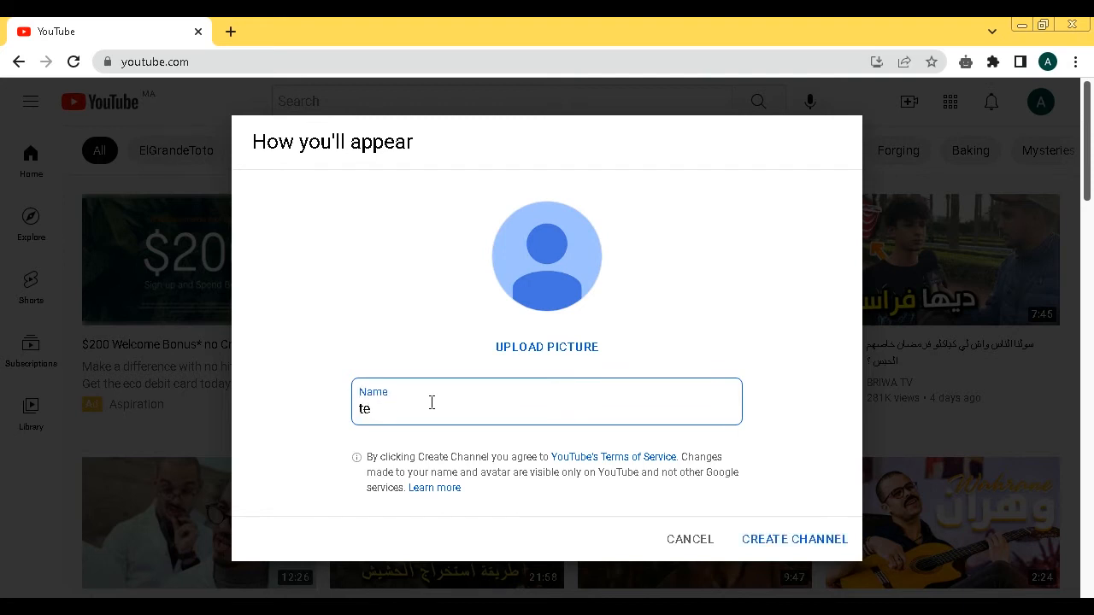
{"action": "type", "text": "sttute"}
{"action": "key", "text": "ctrl+a"}
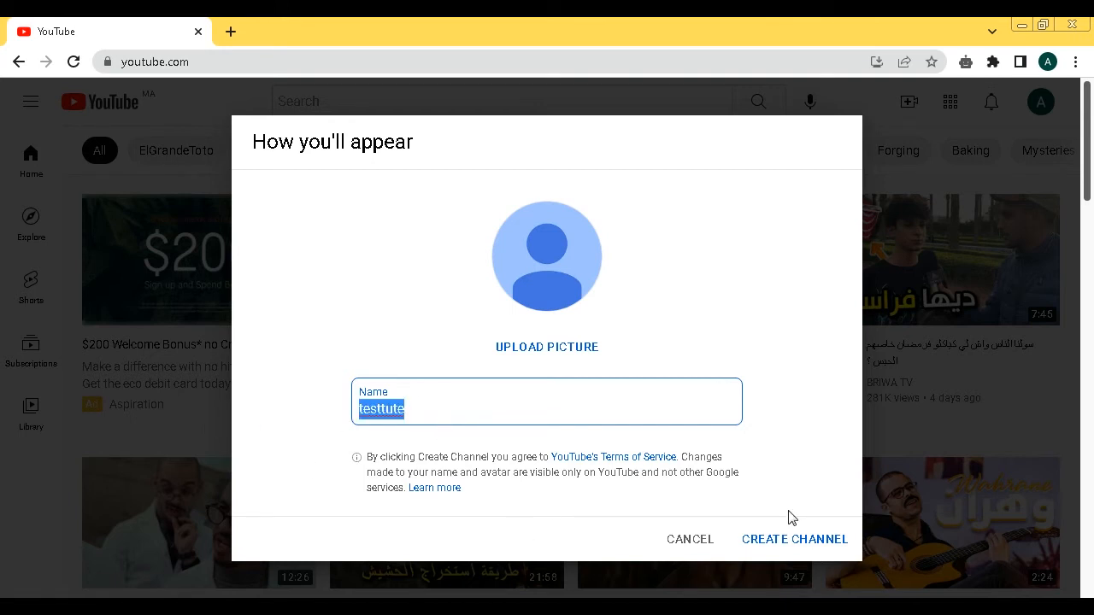
{"action": "left_click", "coordinate": [779, 542]}
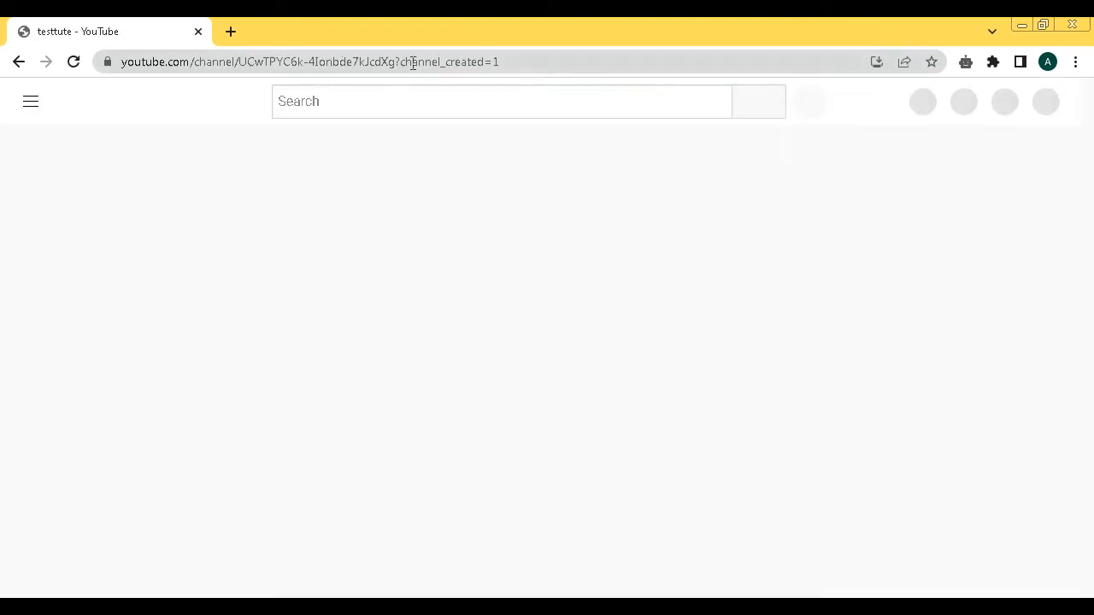
{"action": "left_click_drag", "start_coordinate": [487, 65], "coordinate": [293, 64]}
{"action": "left_click", "coordinate": [336, 62]}
{"action": "left_click", "coordinate": [303, 175]}
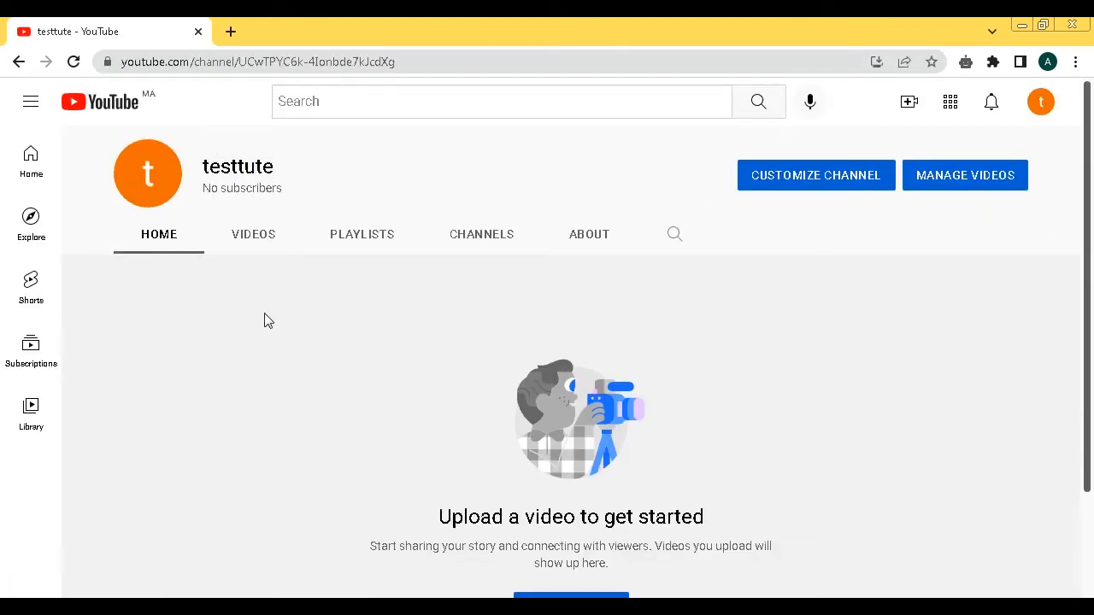
- Make Notepad taller and add the lines 'it's done' and 'let's check cusitmization'
{"action": "left_click", "coordinate": [525, 607]}
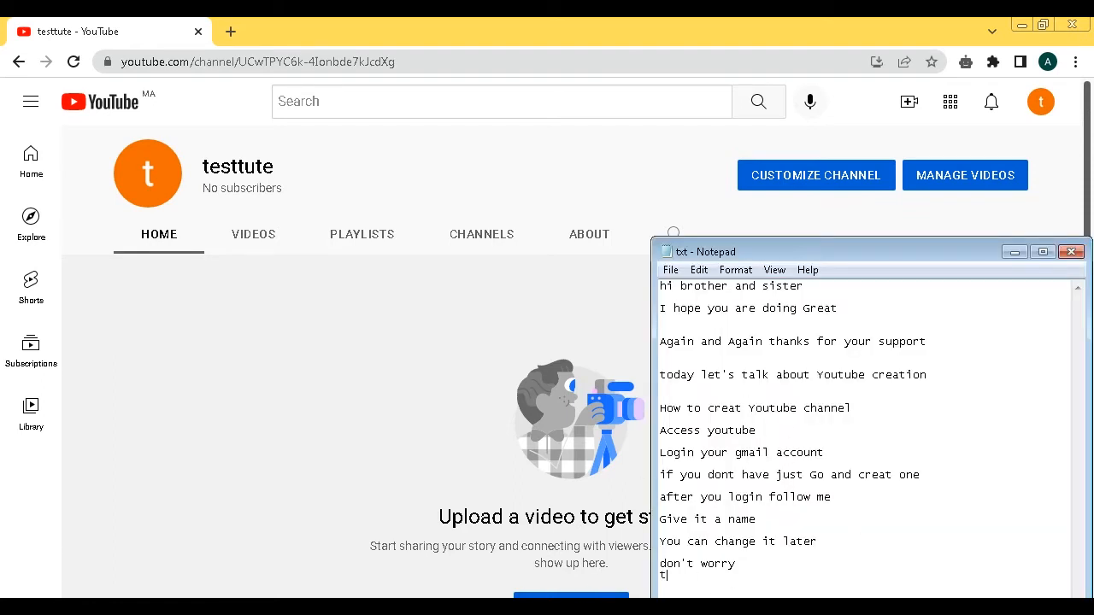
{"action": "type", "text": "it's don"}
{"action": "left_click_drag", "start_coordinate": [886, 239], "coordinate": [849, 145]}
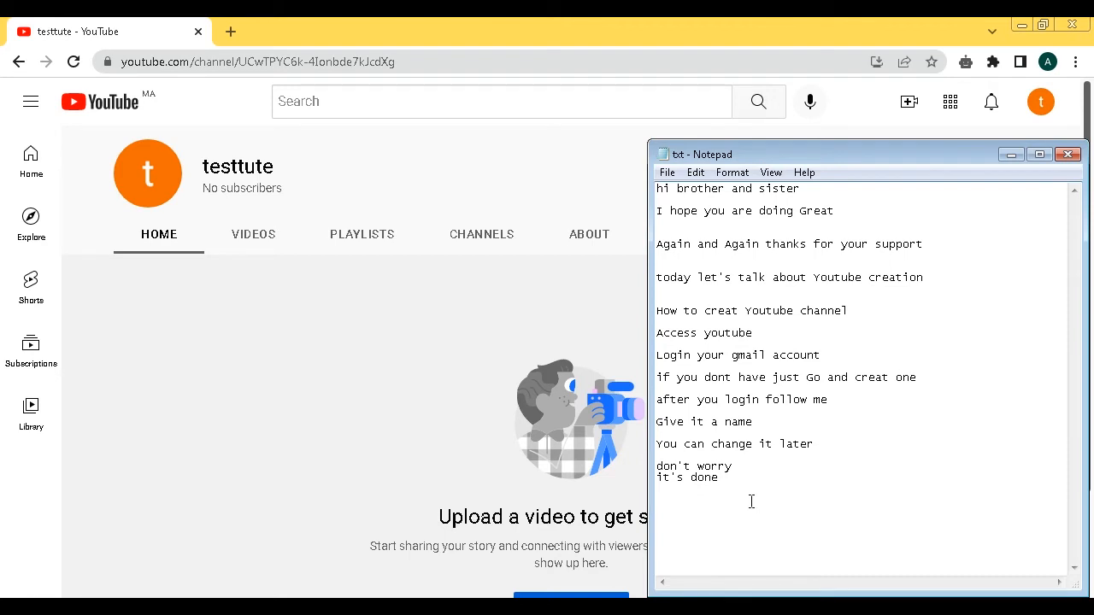
{"action": "type", "text": "le"}
{"action": "type", "text": "check cusitmiwq"}
{"action": "key", "text": "BackSpace"}
{"action": "key", "text": "BackSpace"}
{"action": "type", "text": "zation"}
- Open the channel's Basic info customization in YouTube Studio, dismissing the welcome and theme popups
{"action": "left_click", "coordinate": [473, 356]}
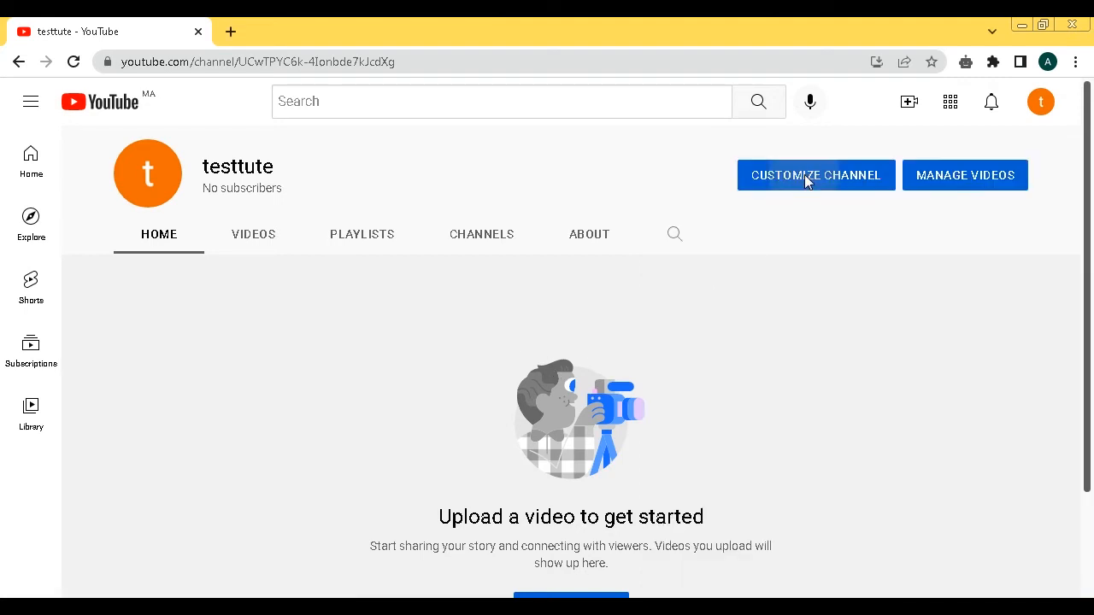
{"action": "left_click", "coordinate": [807, 181]}
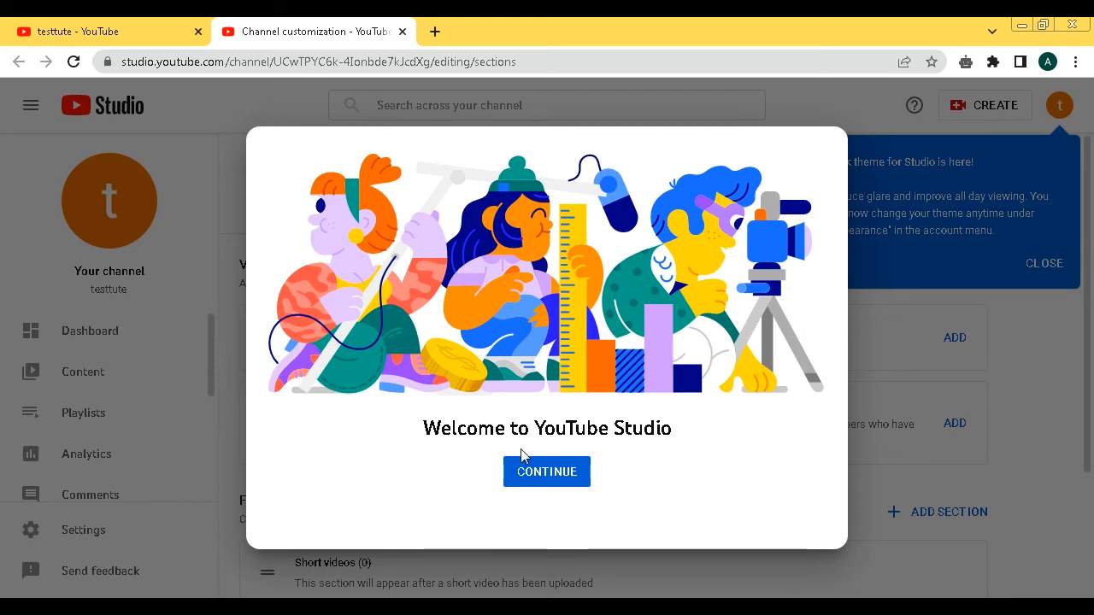
{"action": "left_click", "coordinate": [573, 472]}
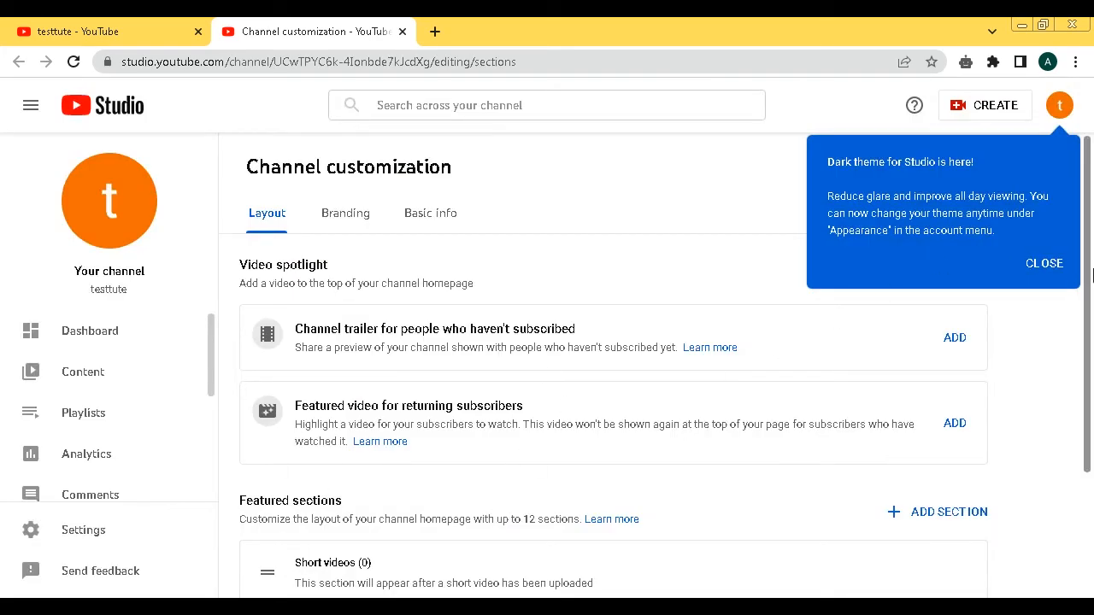
{"action": "left_click", "coordinate": [1029, 270]}
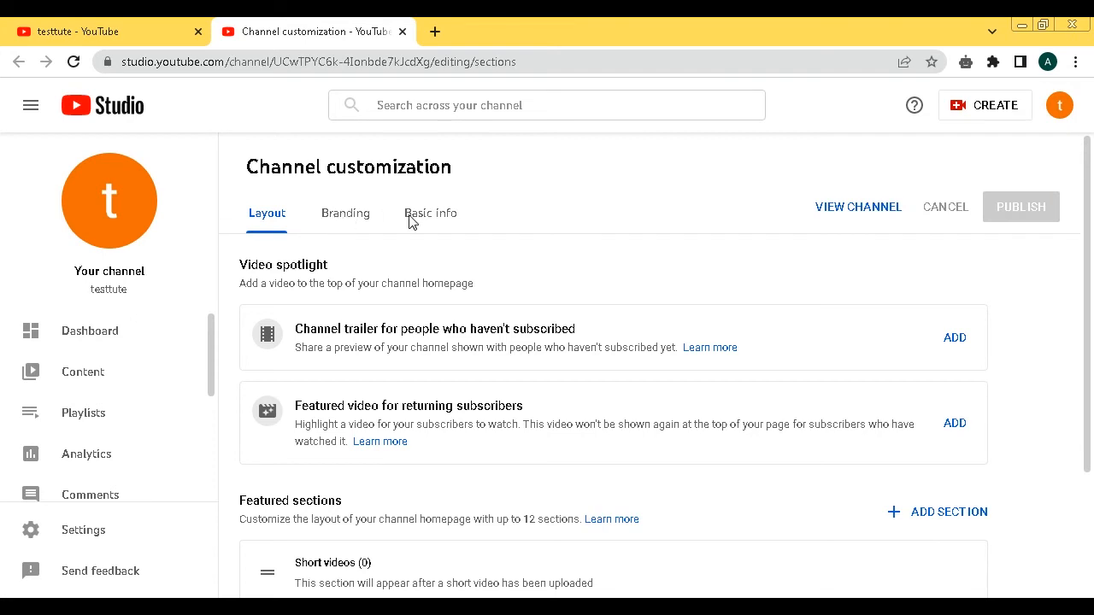
{"action": "left_click", "coordinate": [445, 216]}
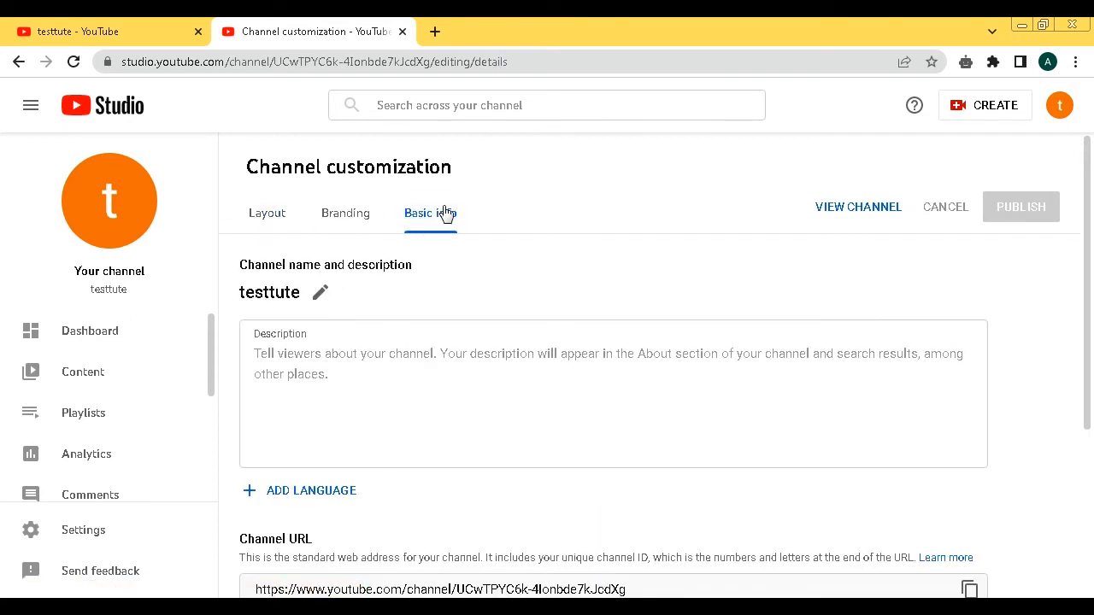
- Open the name 'testtute' for editing and place the caret in the empty description
{"action": "left_click", "coordinate": [314, 369]}
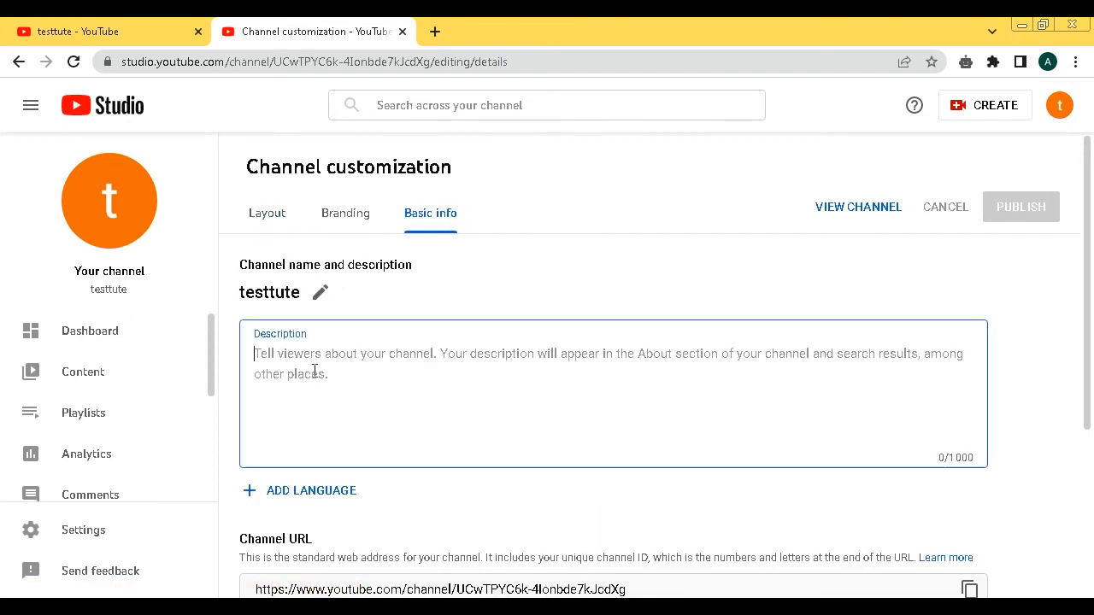
{"action": "left_click", "coordinate": [319, 292]}
{"action": "double_click", "coordinate": [252, 358]}
{"action": "left_click", "coordinate": [350, 452]}
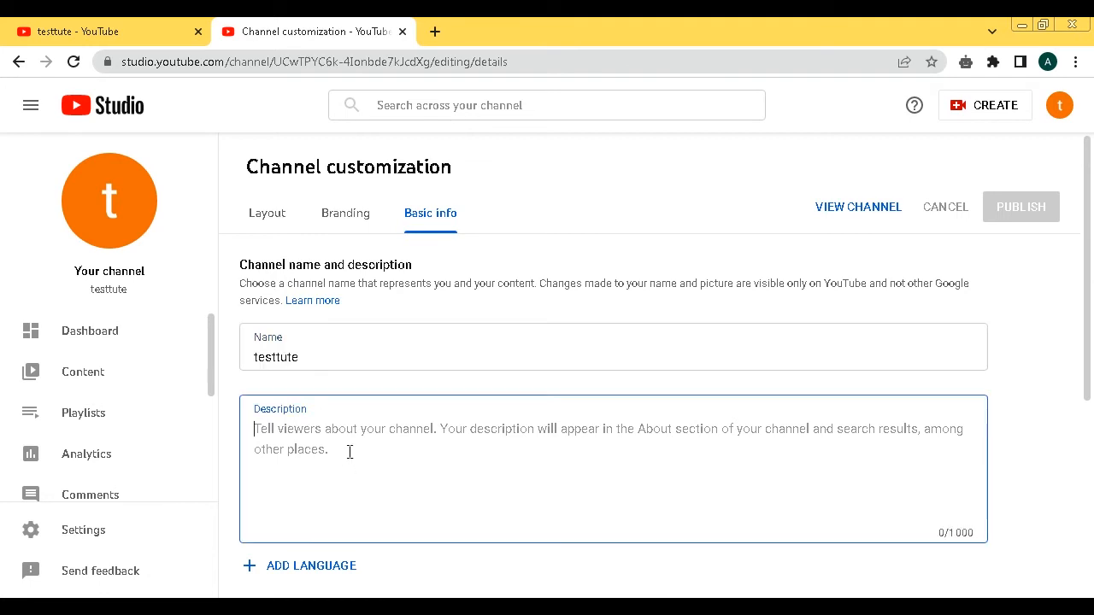
{"action": "left_click", "coordinate": [689, 605]}
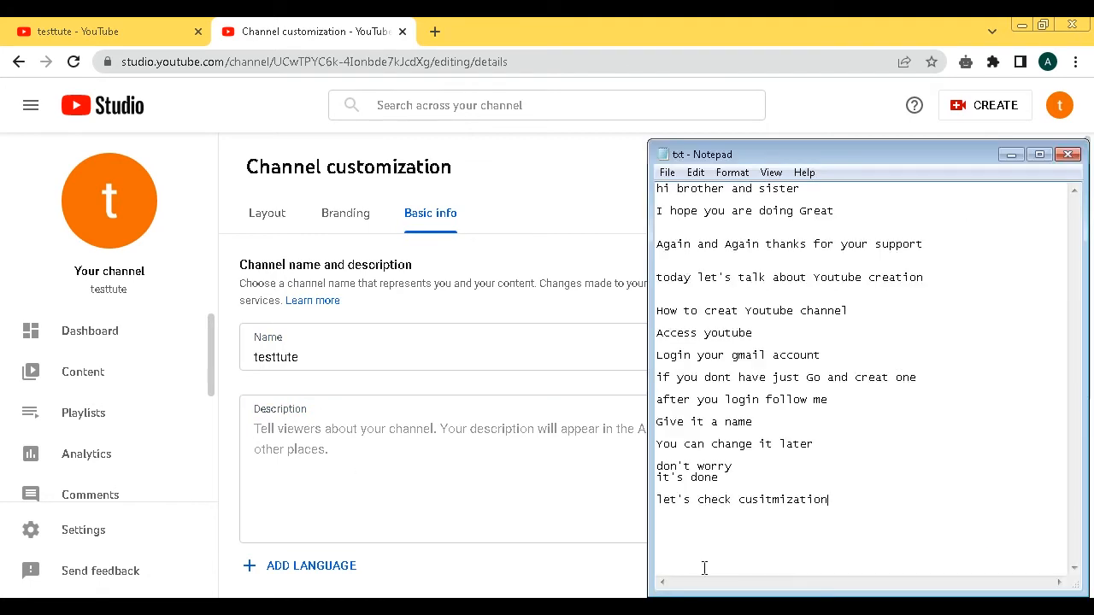
- Add the note 'here you can change title and add description' in Notepad
{"action": "key", "text": "Return"}
{"action": "key", "text": "Return"}
{"action": "type", "text": "j"}
{"action": "key", "text": "BackSpace"}
{"action": "type", "text": "he"}
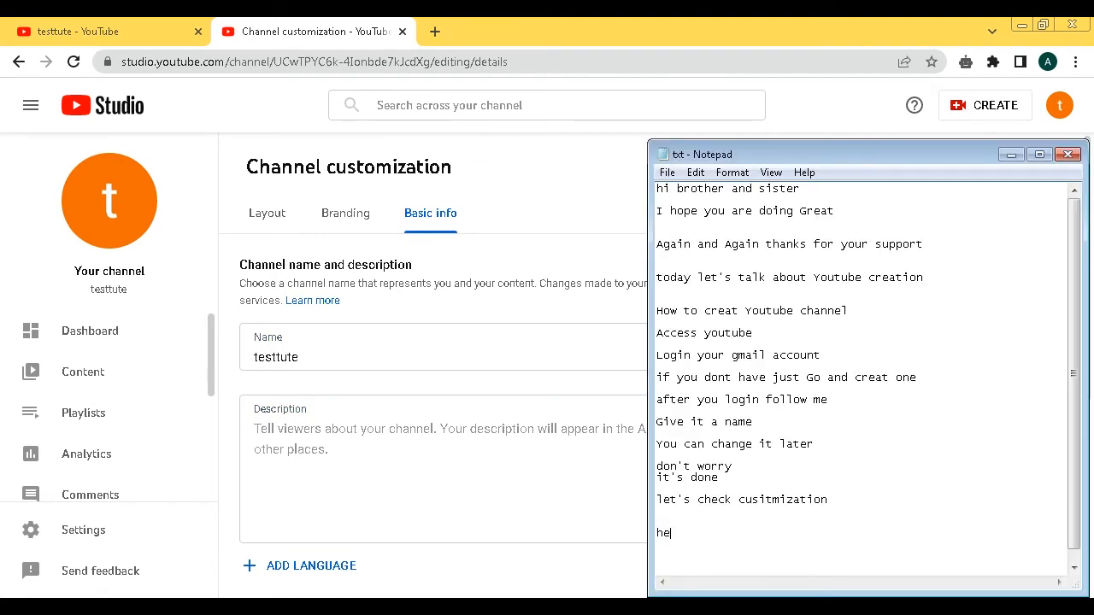
{"action": "type", "text": "re you can chnag"}
{"action": "type", "text": "e"}
{"action": "key", "text": "BackSpace"}
{"action": "key", "text": "BackSpace"}
{"action": "key", "text": "BackSpace"}
{"action": "type", "text": "nge"}
{"action": "type", "text": " it"}
{"action": "key", "text": "Return"}
{"action": "key", "text": "Return"}
{"action": "type", "text": "and ad"}
{"action": "key", "text": "BackSpace"}
{"action": "key", "text": "BackSpace"}
{"action": "key", "text": "BackSpace"}
{"action": "key", "text": "BackSpace"}
{"action": "key", "text": "BackSpace"}
{"action": "key", "text": "BackSpace"}
{"action": "key", "text": "BackSpace"}
{"action": "key", "text": "BackSpace"}
{"action": "type", "text": "tle and add des"}
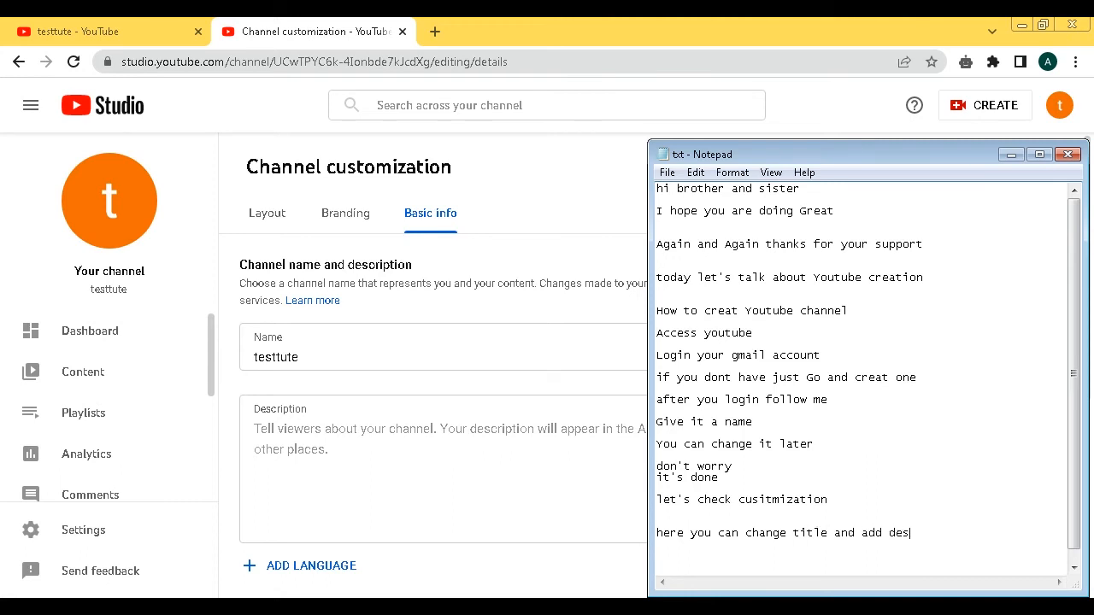
{"action": "type", "text": "cription"}
{"action": "key", "text": "Return"}
{"action": "key", "text": "Return"}
{"action": "left_click", "coordinate": [412, 429]}
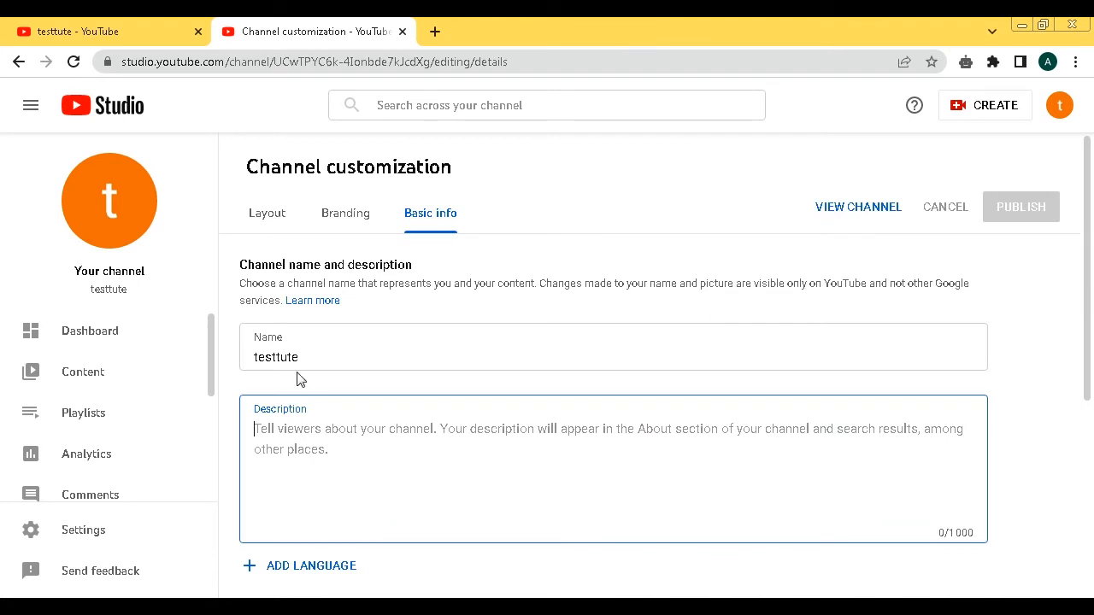
- Dismiss the download manager error popup and its page, then clear the draft description
{"action": "type", "text": "the "}
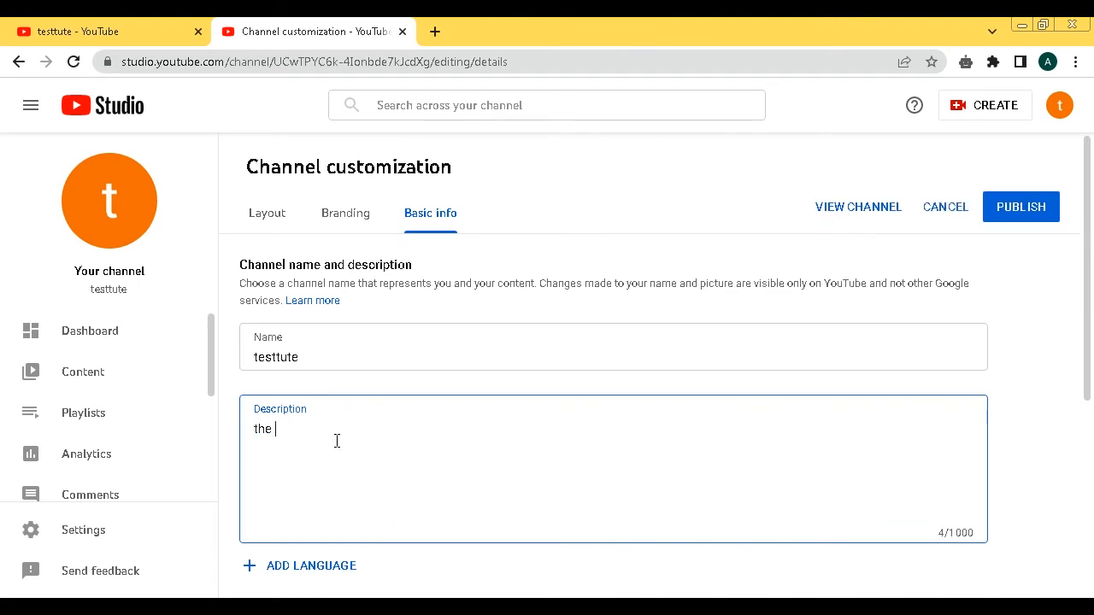
{"action": "type", "text": "best channe"}
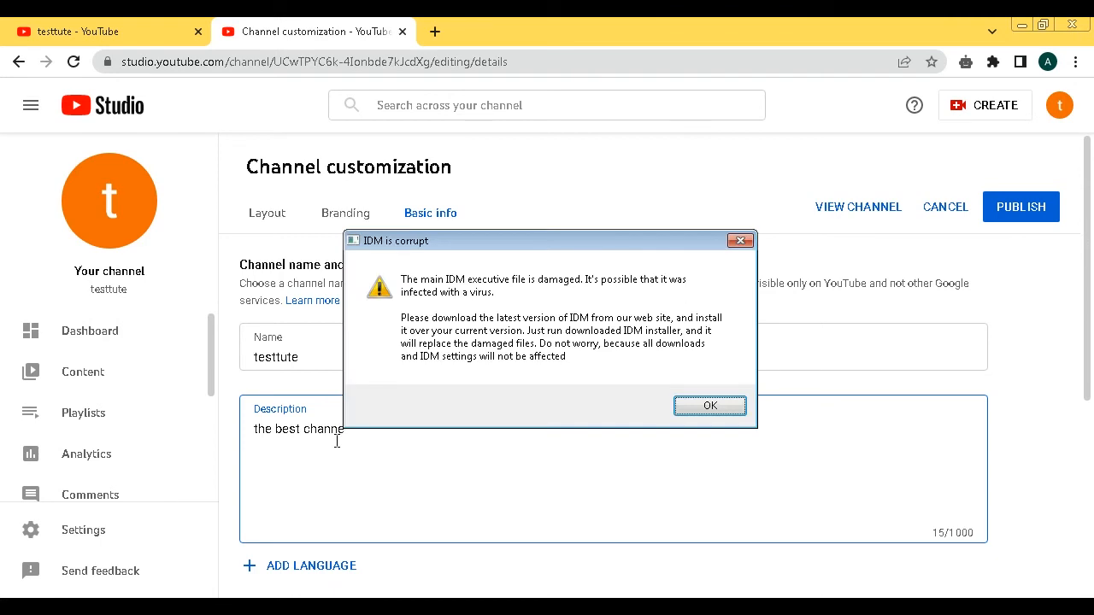
{"action": "left_click", "coordinate": [709, 406]}
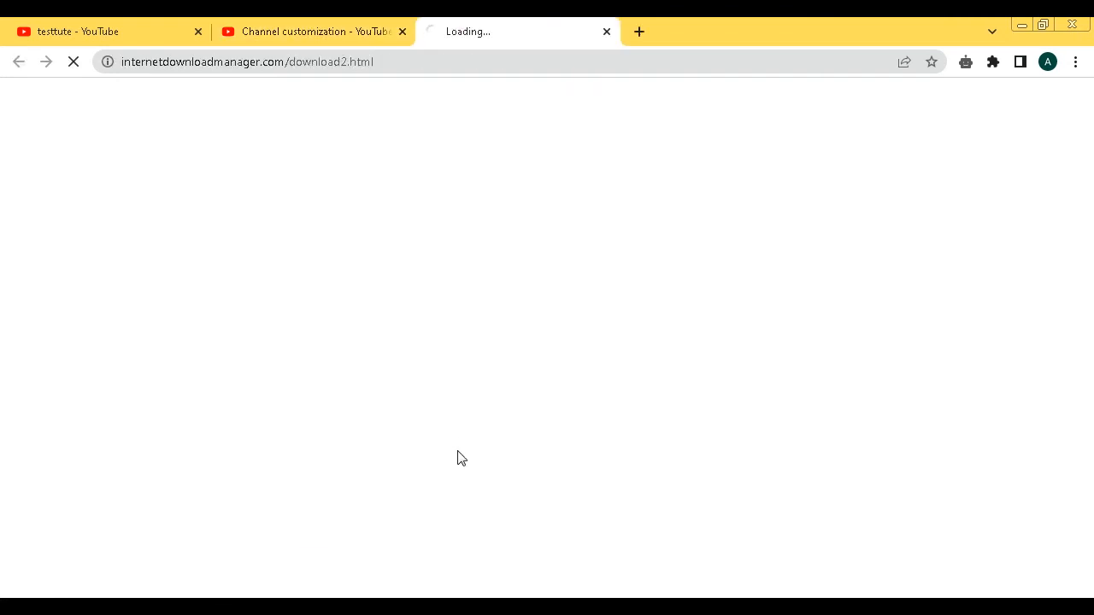
{"action": "left_click", "coordinate": [607, 32]}
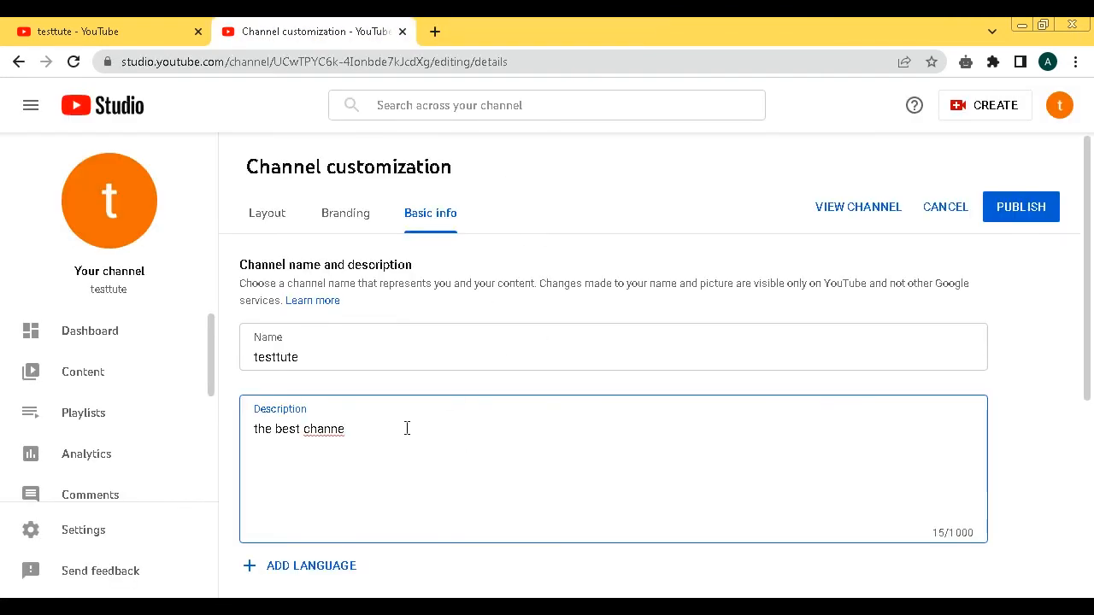
{"action": "type", "text": "l"}
{"action": "key", "text": "BackSpace"}
{"action": "key", "text": "BackSpace"}
{"action": "key", "text": "BackSpace"}
{"action": "key", "text": "BackSpace"}
{"action": "key", "text": "BackSpace"}
{"action": "key", "text": "BackSpace"}
{"action": "key", "text": "BackSpace"}
{"action": "key", "text": "BackSpace"}
{"action": "key", "text": "BackSpace"}
{"action": "key", "text": "BackSpace"}
{"action": "key", "text": "BackSpace"}
{"action": "key", "text": "BackSpace"}
{"action": "key", "text": "BackSpace"}
{"action": "key", "text": "BackSpace"}
{"action": "key", "text": "BackSpace"}
{"action": "key", "text": "BackSpace"}
- Write the description 'Dear visitors, Welcome to Our testute ... subscribe and active ring !!!!!'
{"action": "type", "text": "Dear "}
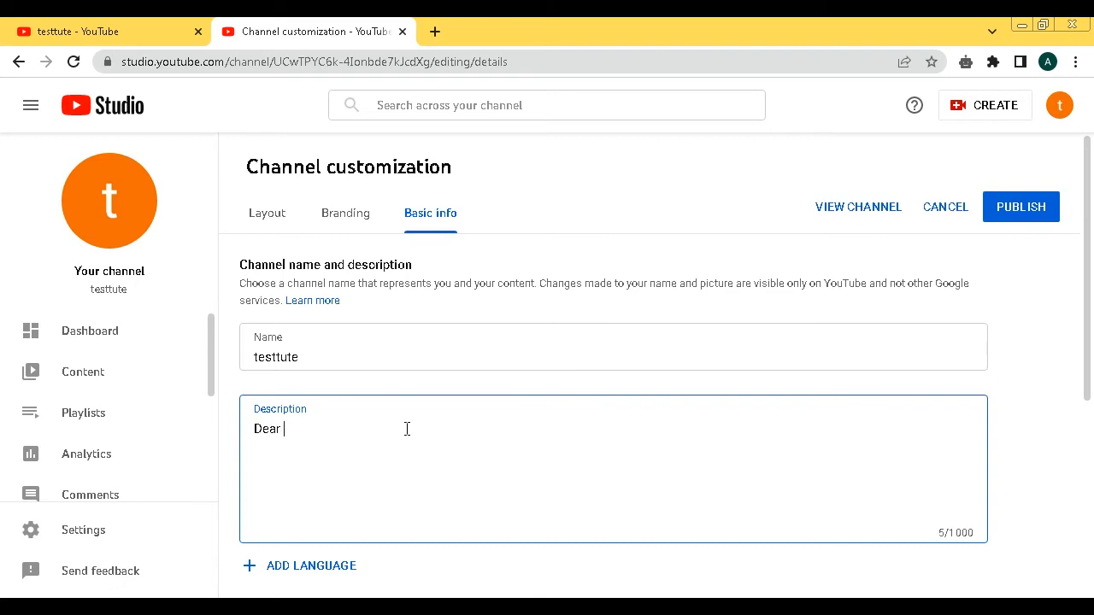
{"action": "type", "text": "visitor"}
{"action": "type", "text": "s"}
{"action": "type", "text": "; "}
{"action": "type", "text": "."}
{"action": "type", "text": ","}
{"action": "type", "text": "Welcome"}
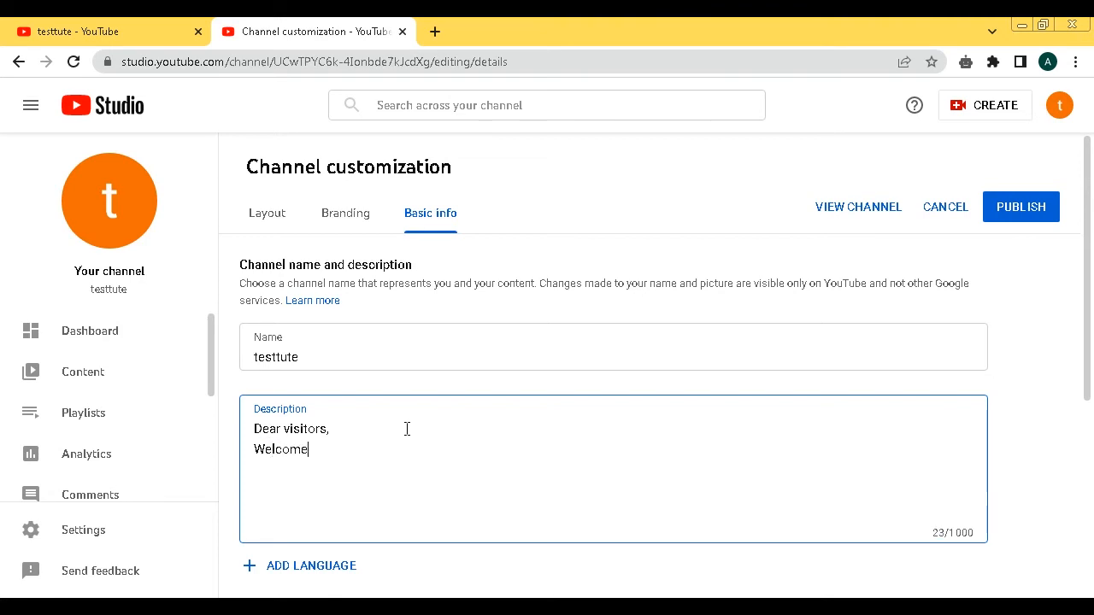
{"action": "type", "text": " to Our t"}
{"action": "type", "text": "est"}
{"action": "type", "text": "ute  "}
{"action": "type", "text": " You wi"}
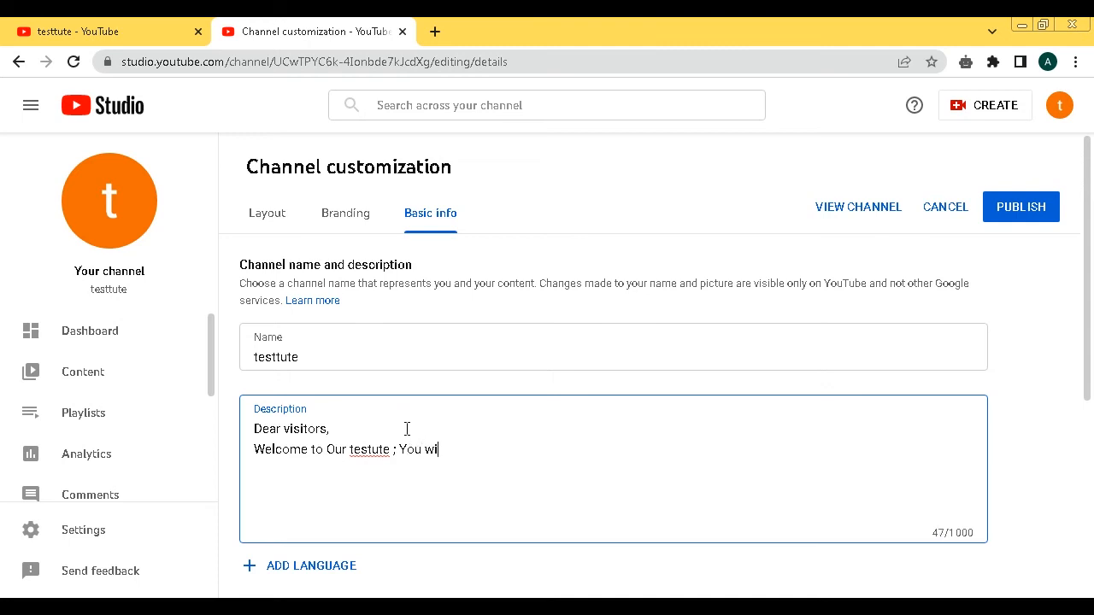
{"action": "type", "text": "ll have "}
{"action": "type", "text": "all apid"}
{"action": "key", "text": "BackSpace"}
{"action": "key", "text": "BackSpace"}
{"action": "key", "text": "BackSpace"}
{"action": "key", "text": "BackSpace"}
{"action": "type", "text": "paiod"}
{"action": "key", "text": "BackSpace"}
{"action": "key", "text": "BackSpace"}
{"action": "type", "text": "d tutorial hrere "}
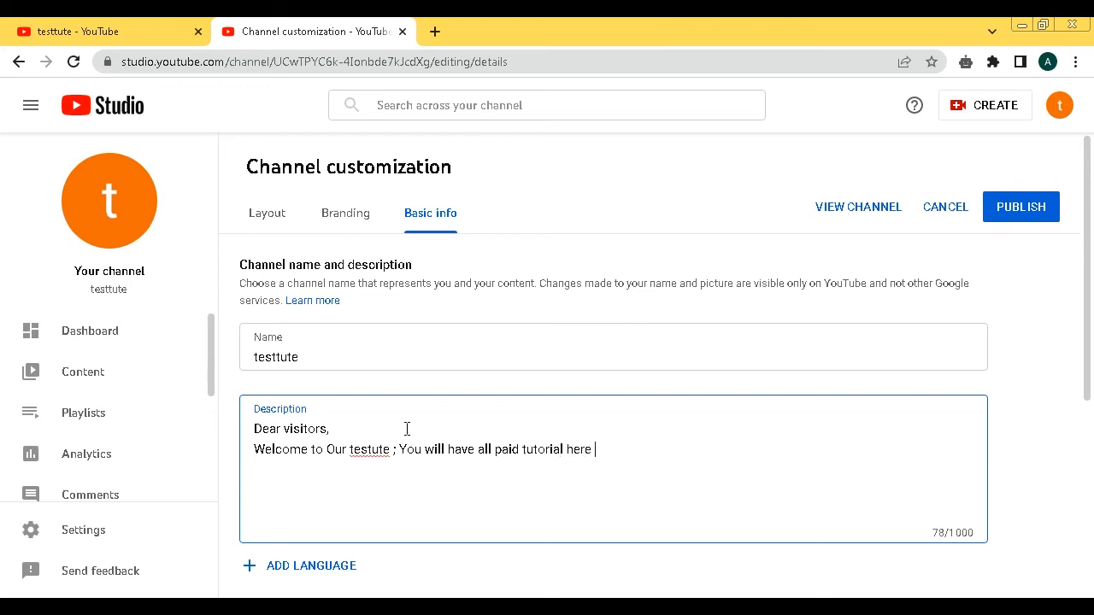
{"action": "type", "text": "for free "}
{"action": "type", "text": "so "}
{"action": "type", "text": "Don"}
{"action": "type", "text": "'t "}
{"action": "type", "text": "forget t"}
{"action": "type", "text": "o "}
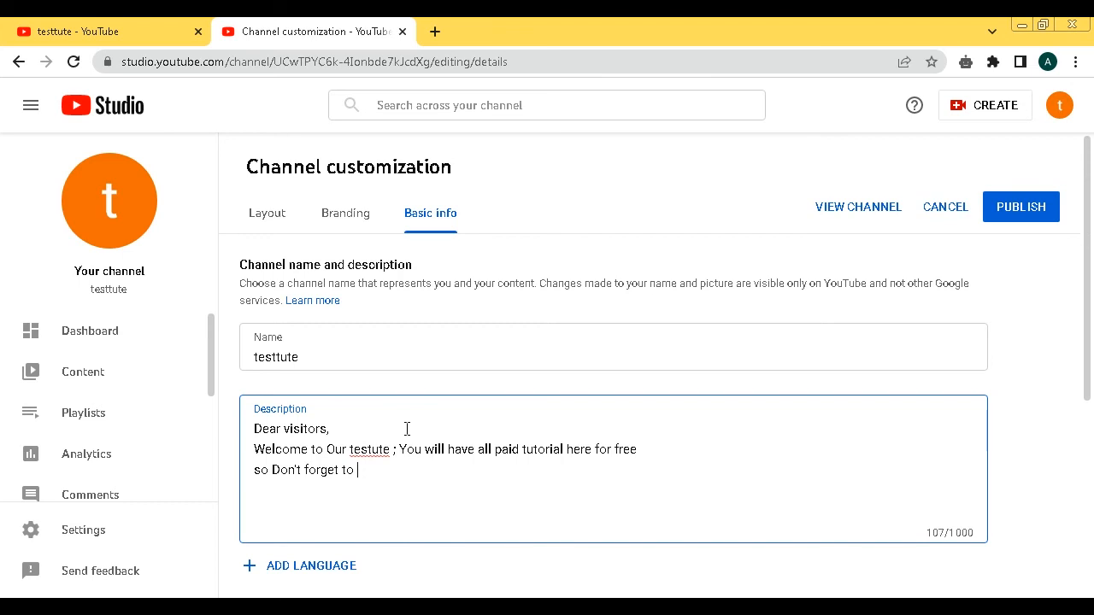
{"action": "type", "text": "subscribe and active ring :::::"}
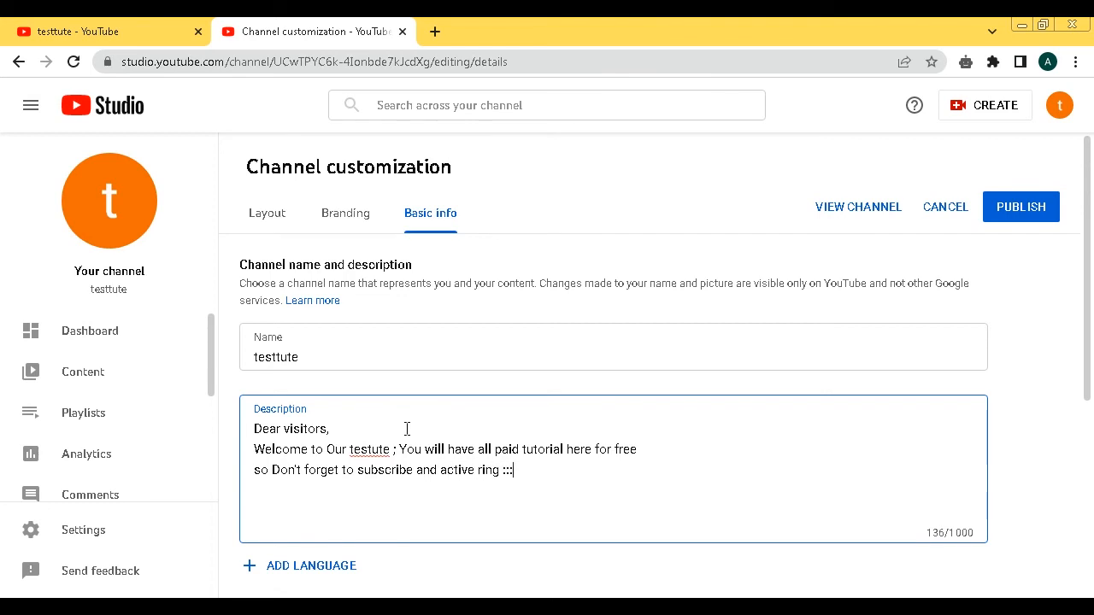
{"action": "key", "text": "BackSpace"}
{"action": "key", "text": "BackSpace"}
{"action": "key", "text": "BackSpace"}
{"action": "key", "text": "BackSpace"}
{"action": "key", "text": "BackSpace"}
{"action": "type", "text": "!!!!!"}
- Publish the description and check it on the testtute channel's About page
{"action": "left_click", "coordinate": [1030, 209]}
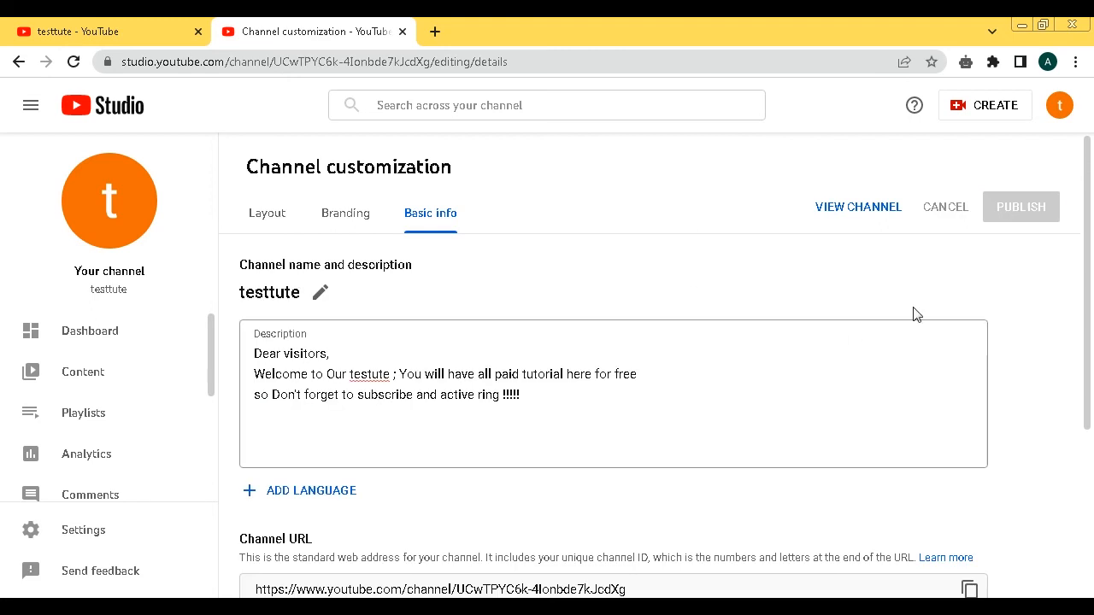
{"action": "left_click", "coordinate": [858, 211]}
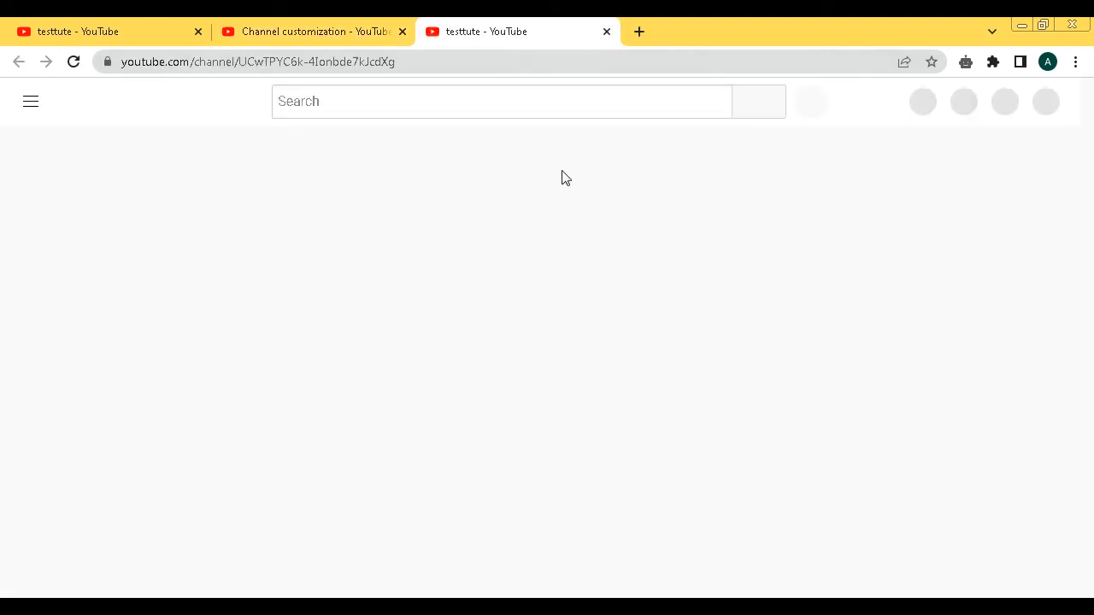
{"action": "left_click", "coordinate": [598, 242]}
{"action": "left_click_drag", "start_coordinate": [407, 385], "coordinate": [210, 333]}
{"action": "left_click", "coordinate": [346, 25]}
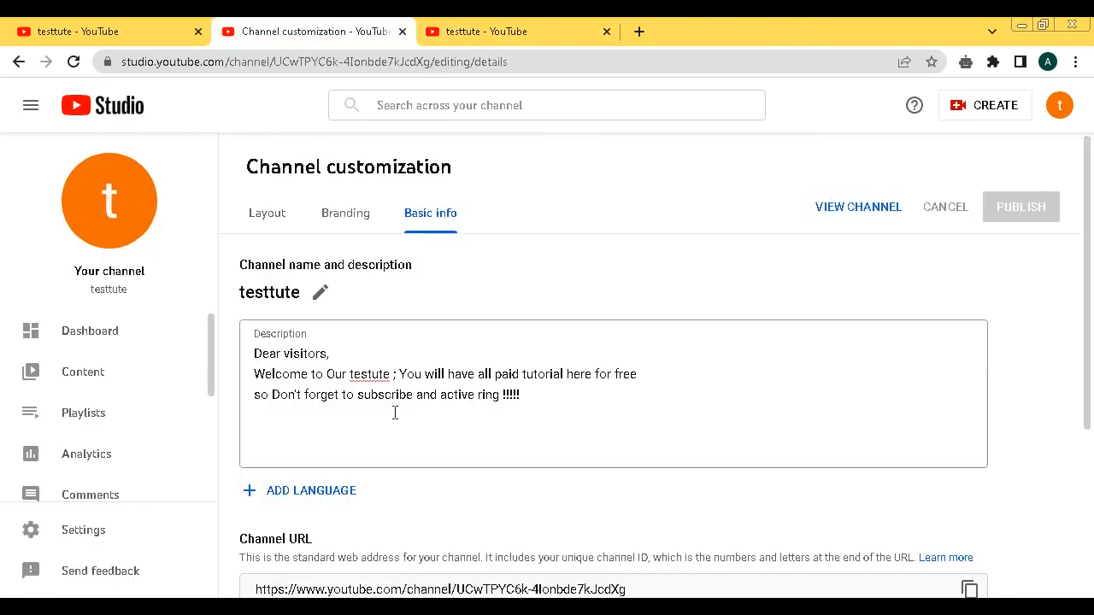
- Append the line 'You can contact us :' followed by the contact e-mail address to the channel description
{"action": "left_click", "coordinate": [555, 407]}
{"action": "type", "text": "Y"}
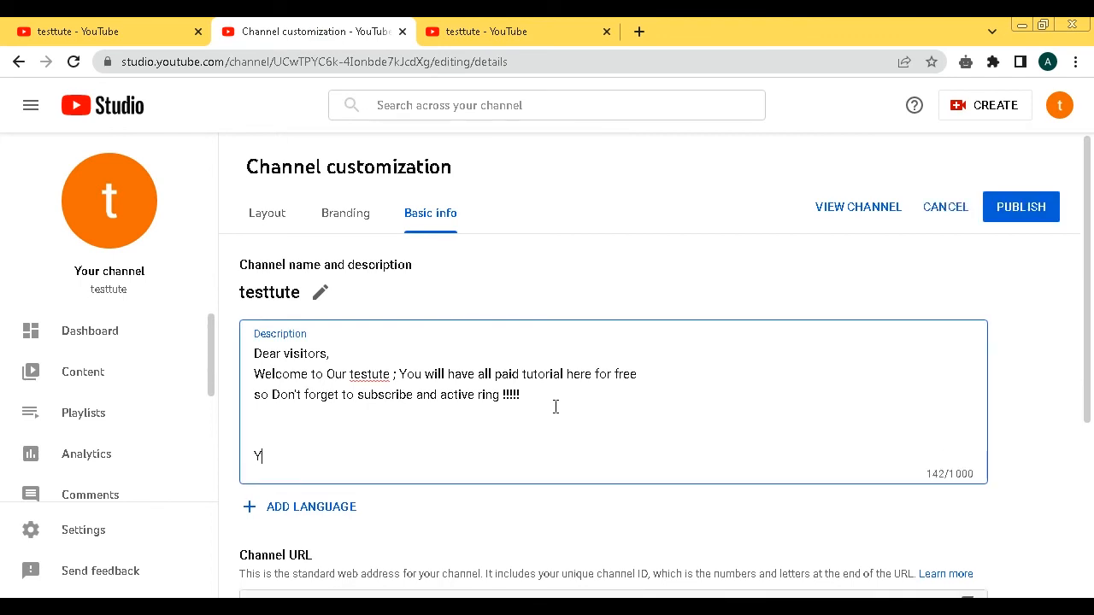
{"action": "type", "text": "ou can contact us"}
{"action": "type", "text": " ."}
{"action": "key", "text": "BackSpace"}
{"action": "type", "text": "l;"}
{"action": "key", "text": "BackSpace"}
{"action": "key", "text": "BackSpace"}
{"action": "type", "text": ";"}
{"action": "key", "text": "BackSpace"}
{"action": "type", "text": ": here"}
{"action": "key", "text": "BackSpace"}
{"action": "key", "text": "BackSpace"}
{"action": "key", "text": "BackSpace"}
{"action": "key", "text": "BackSpace"}
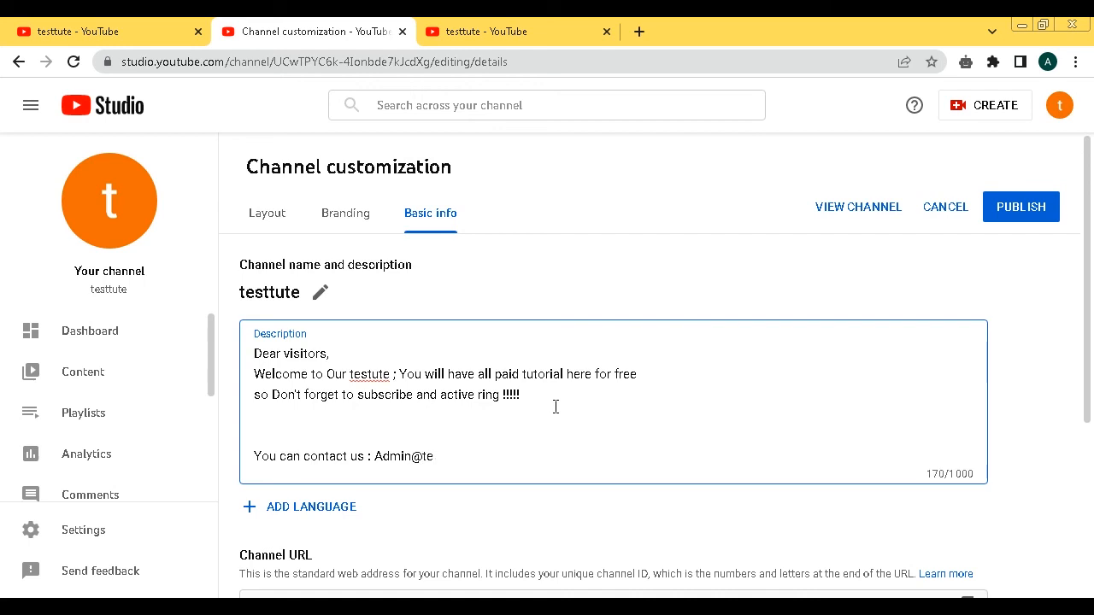
- Publish the updated description and check it on the testtute channel's About page
{"action": "left_click", "coordinate": [1017, 207]}
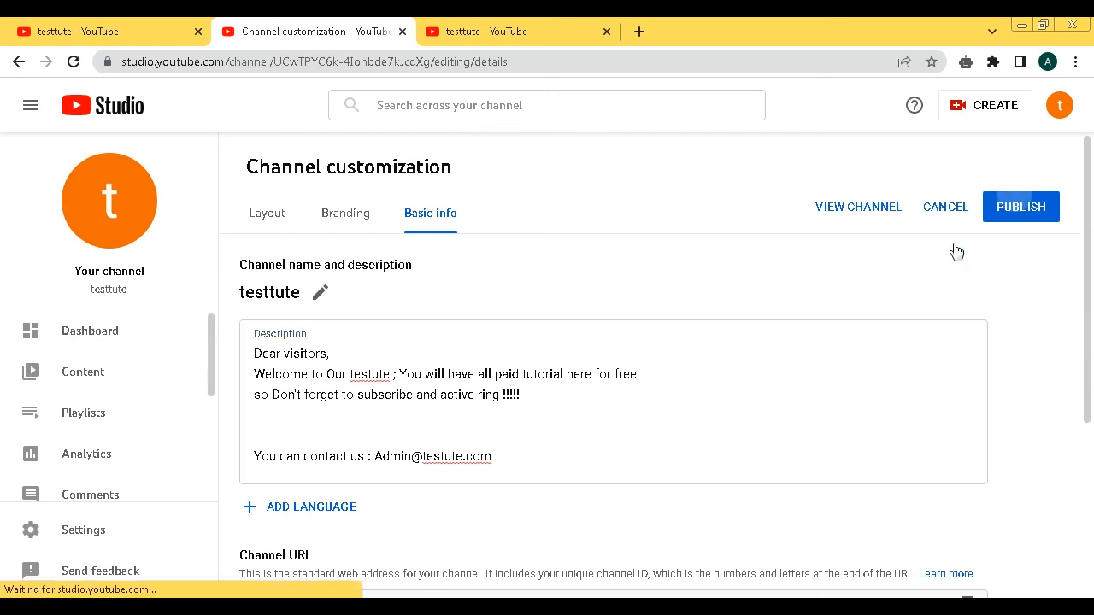
{"action": "left_click", "coordinate": [856, 207]}
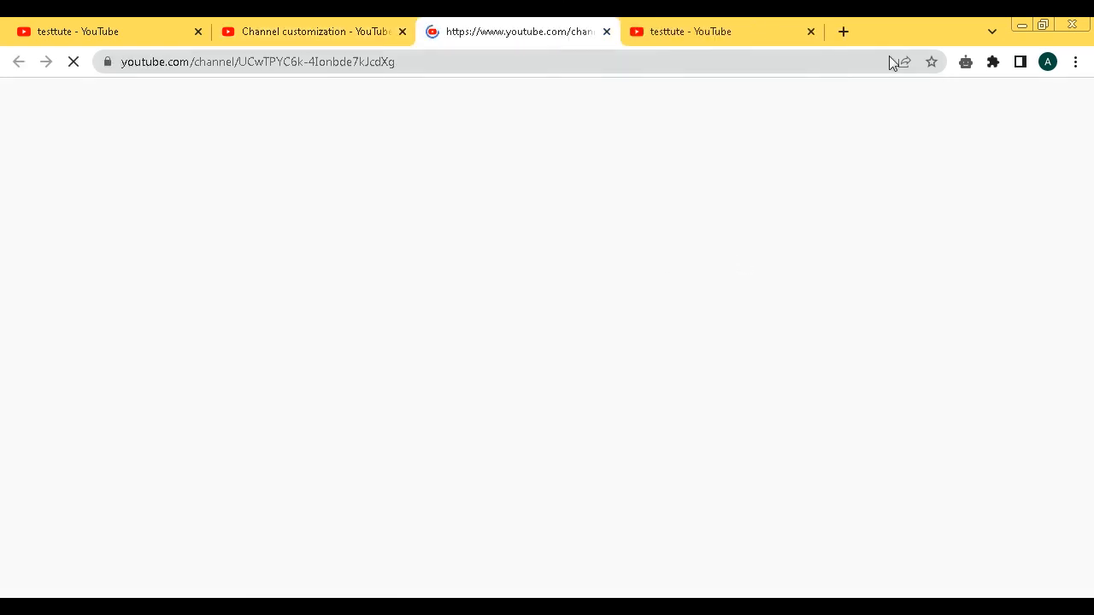
{"action": "left_click", "coordinate": [810, 31]}
{"action": "left_click", "coordinate": [589, 234]}
{"action": "left_click_drag", "start_coordinate": [342, 439], "coordinate": [175, 339]}
{"action": "left_click", "coordinate": [176, 339]}
- In Notepad, finish the notes with the line 'that's it'
{"action": "key", "text": "alt+Tab"}
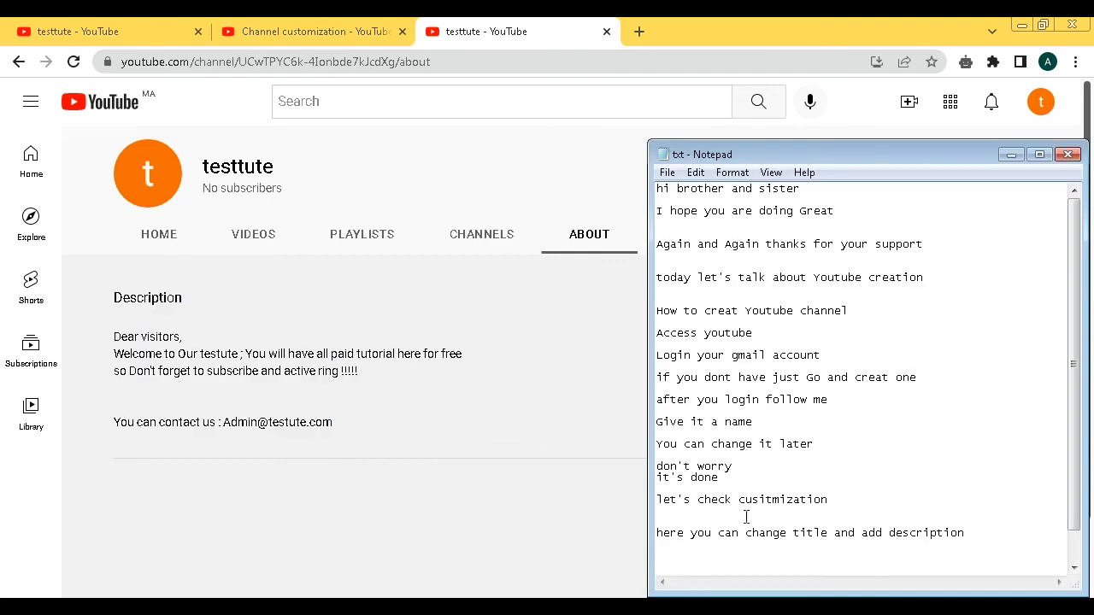
{"action": "type", "text": "(s"}
{"action": "key", "text": "BackSpace"}
{"action": "type", "text": "'sit"}
{"action": "key", "text": "BackSpace"}
{"action": "key", "text": "BackSpace"}
{"action": "type", "text": "iyt"}
{"action": "key", "text": "Return"}
- Add the lines 'next tute how to creat a channel logo' and 'thanks for watch'
{"action": "type", "text": "nexwt"}
{"action": "key", "text": "BackSpace"}
{"action": "key", "text": "BackSpace"}
{"action": "type", "text": "t tut"}
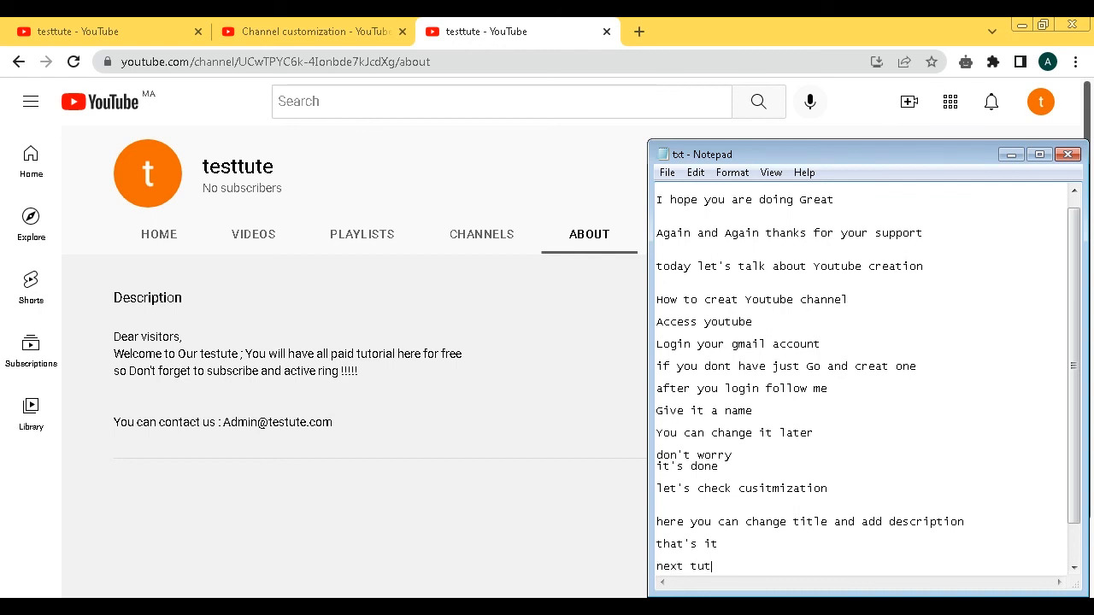
{"action": "type", "text": "r"}
{"action": "key", "text": "BackSpace"}
{"action": "type", "text": "e how to creat a cha"}
{"action": "type", "text": "nnel logo"}
{"action": "key", "text": "Return"}
{"action": "type", "text": "thanks for watching"}
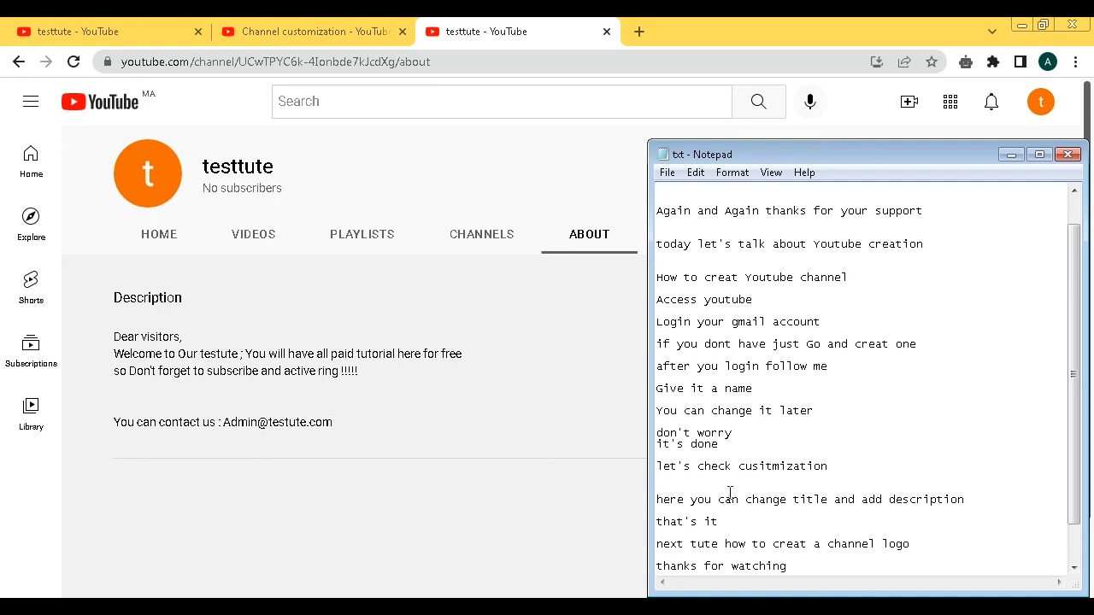
{"action": "left_click", "coordinate": [505, 440]}
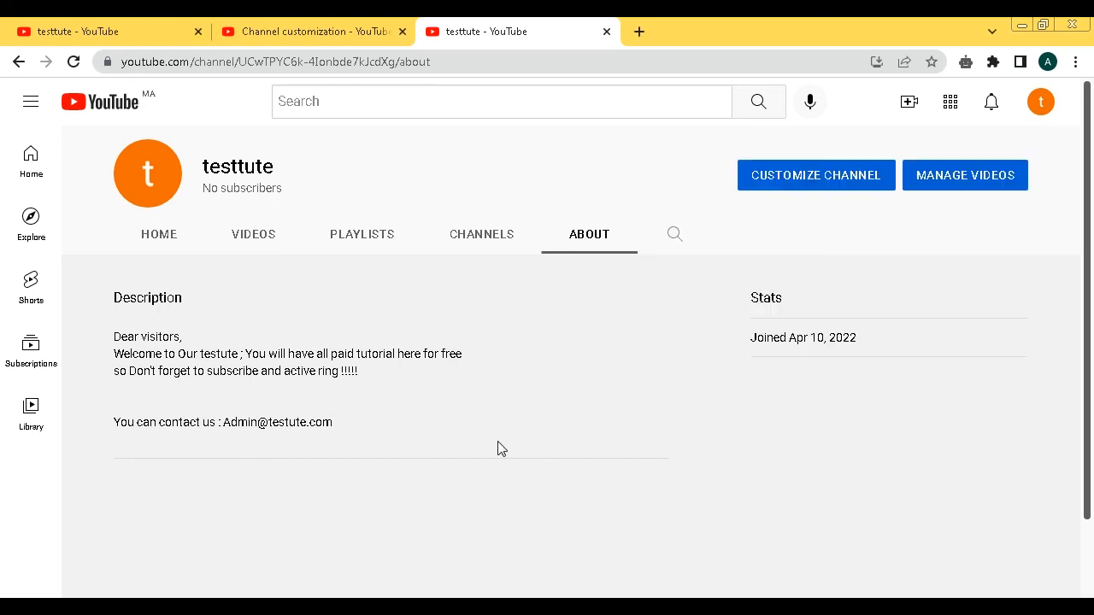